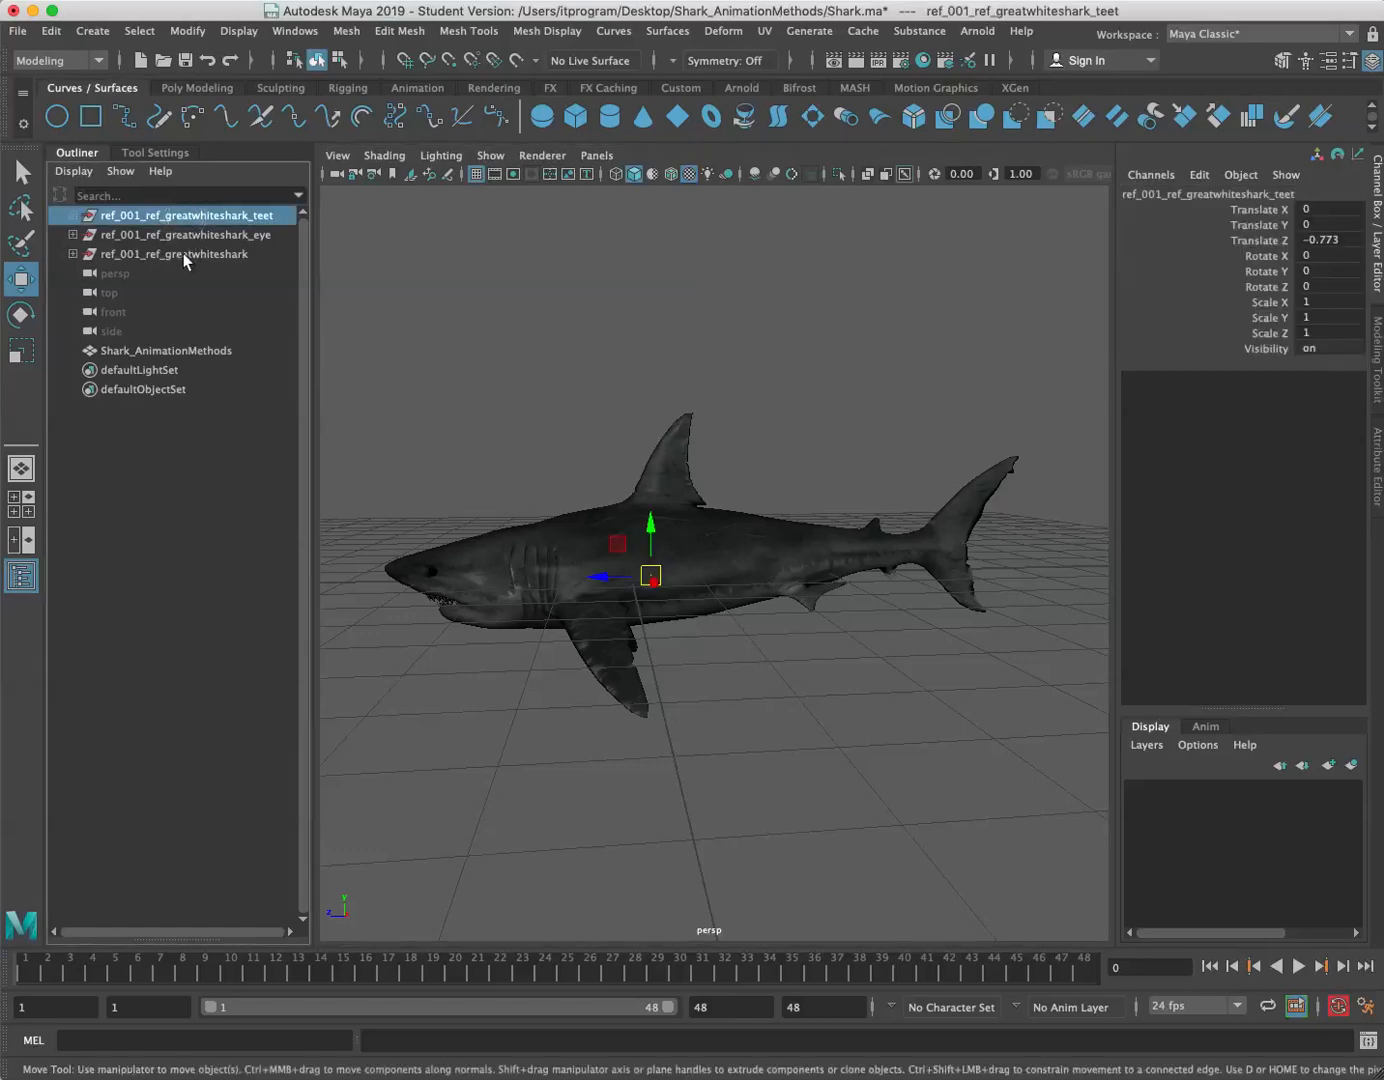
- Move the shark's teeth, eye and body groups together to about 2.119 in Translate Y and -0.514 in Translate Z
shift+click(183, 257)
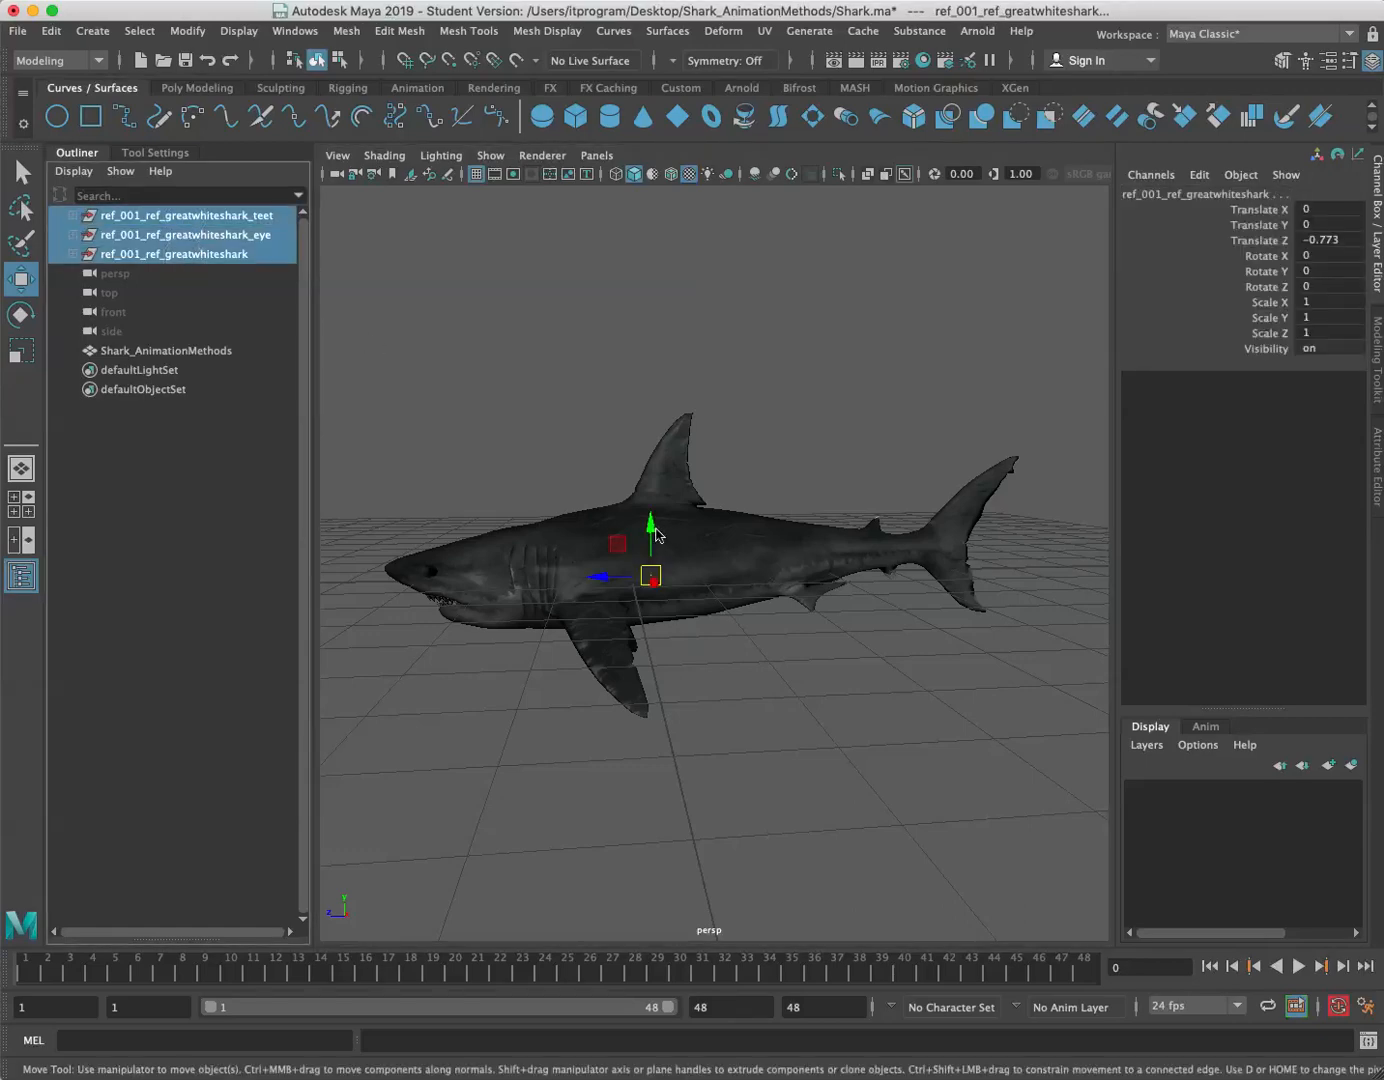
drag(651, 526, 701, 488)
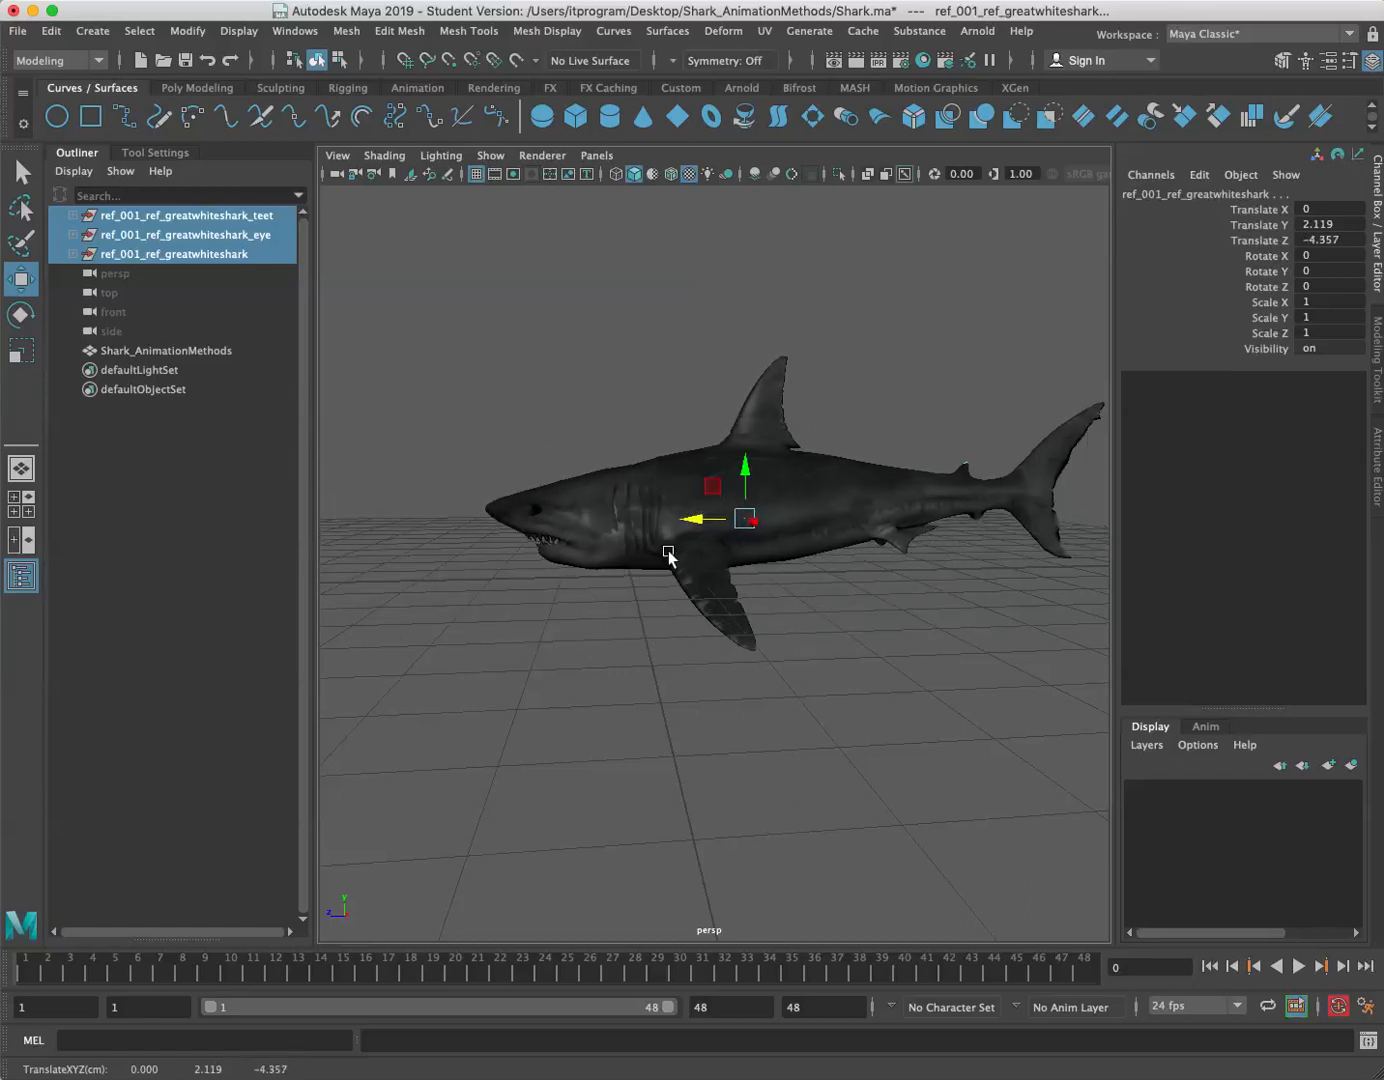
drag(646, 607, 840, 620)
drag(716, 526, 700, 560)
alt+drag(769, 627, 566, 549)
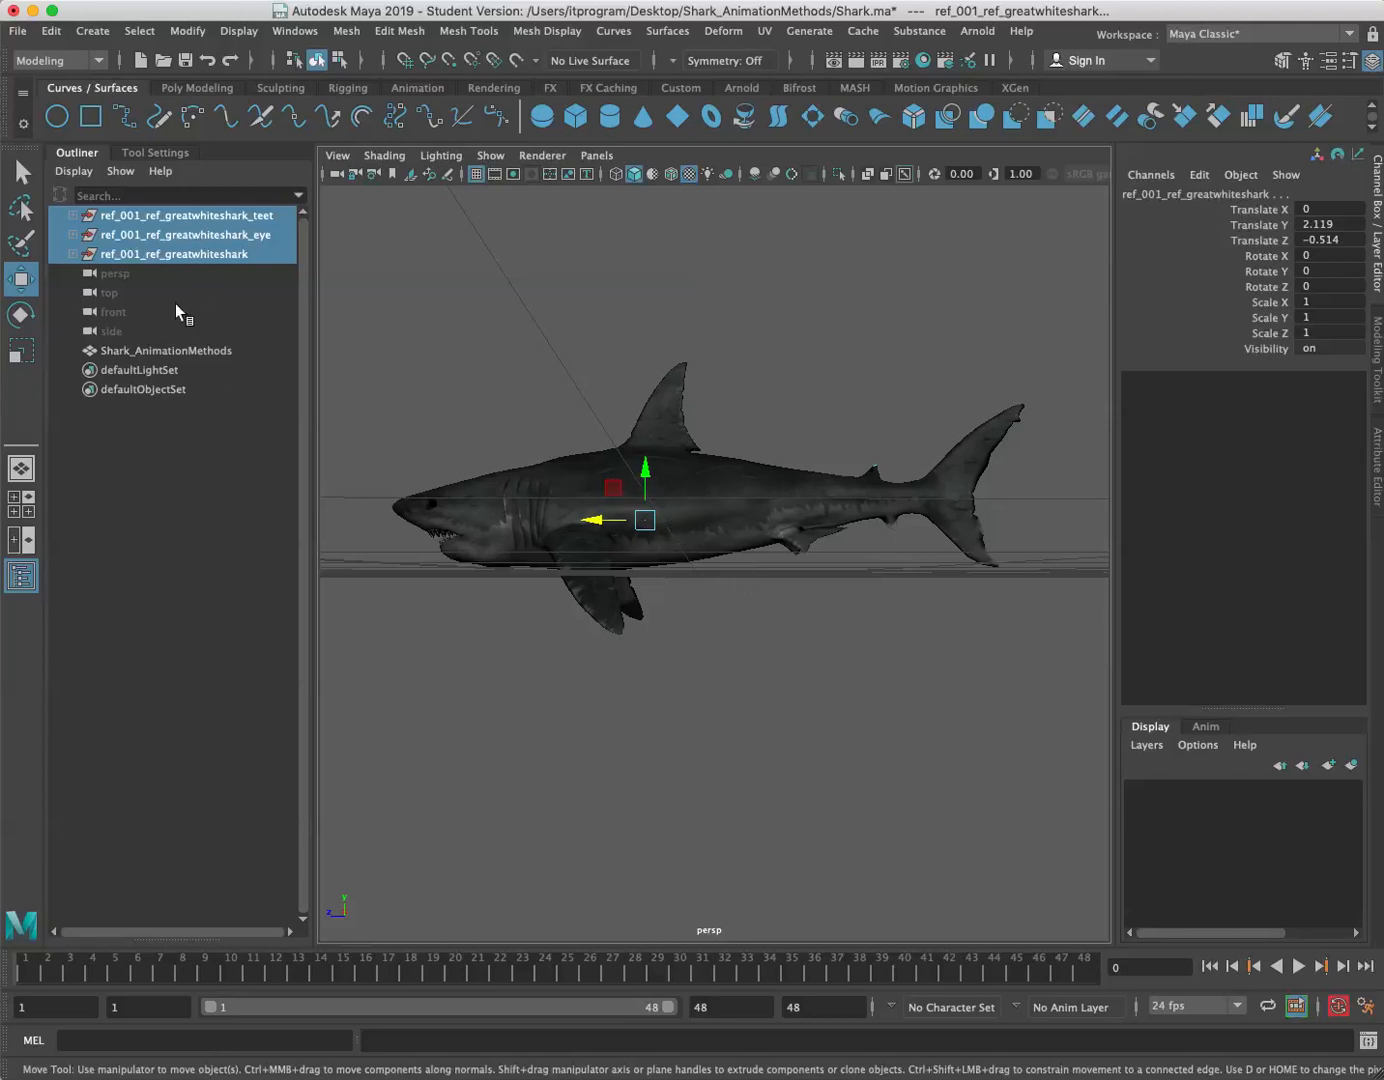
click(200, 427)
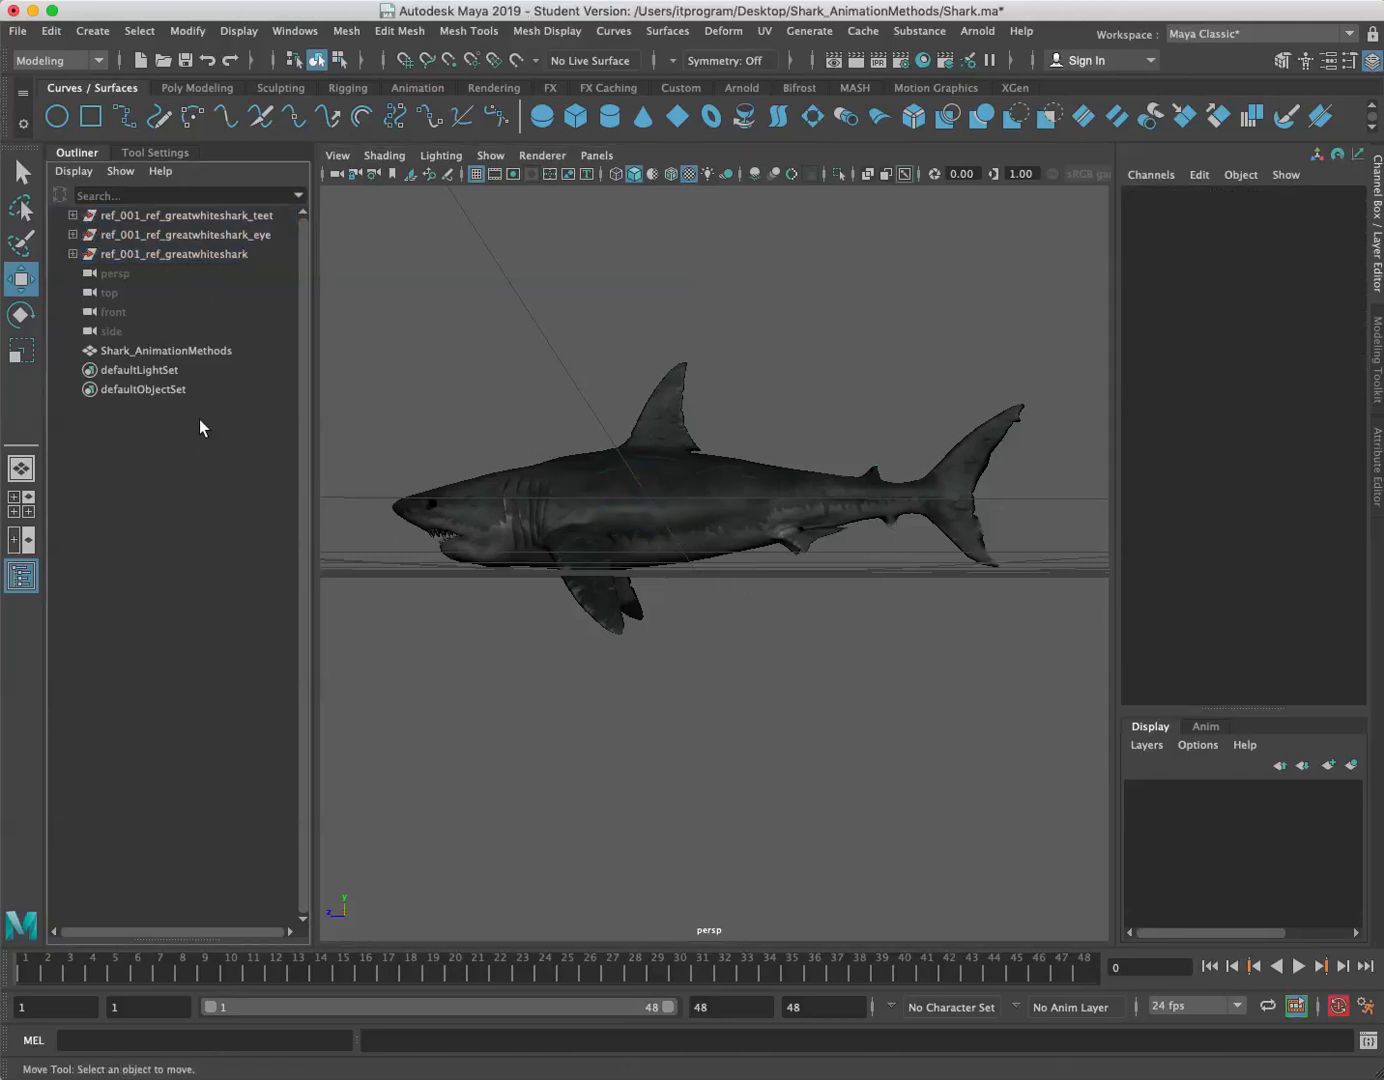
- Try moving only the ref_001_ref_greatwhiteshark group backward along Z, undo the move and deselect it
click(218, 258)
drag(598, 526, 760, 524)
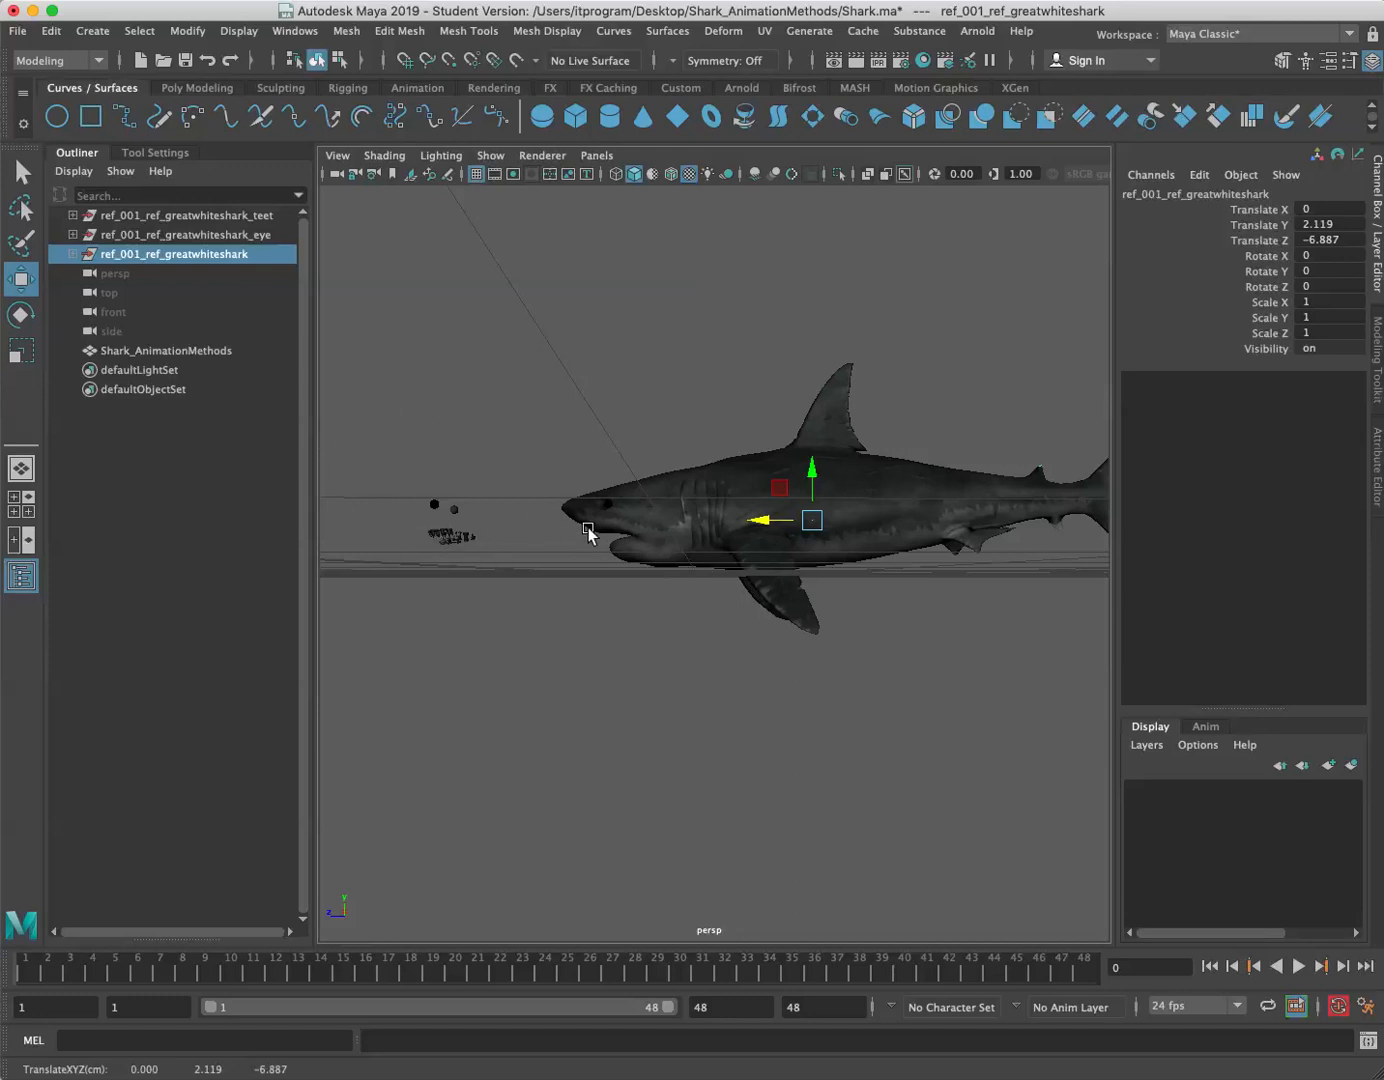
key(z)
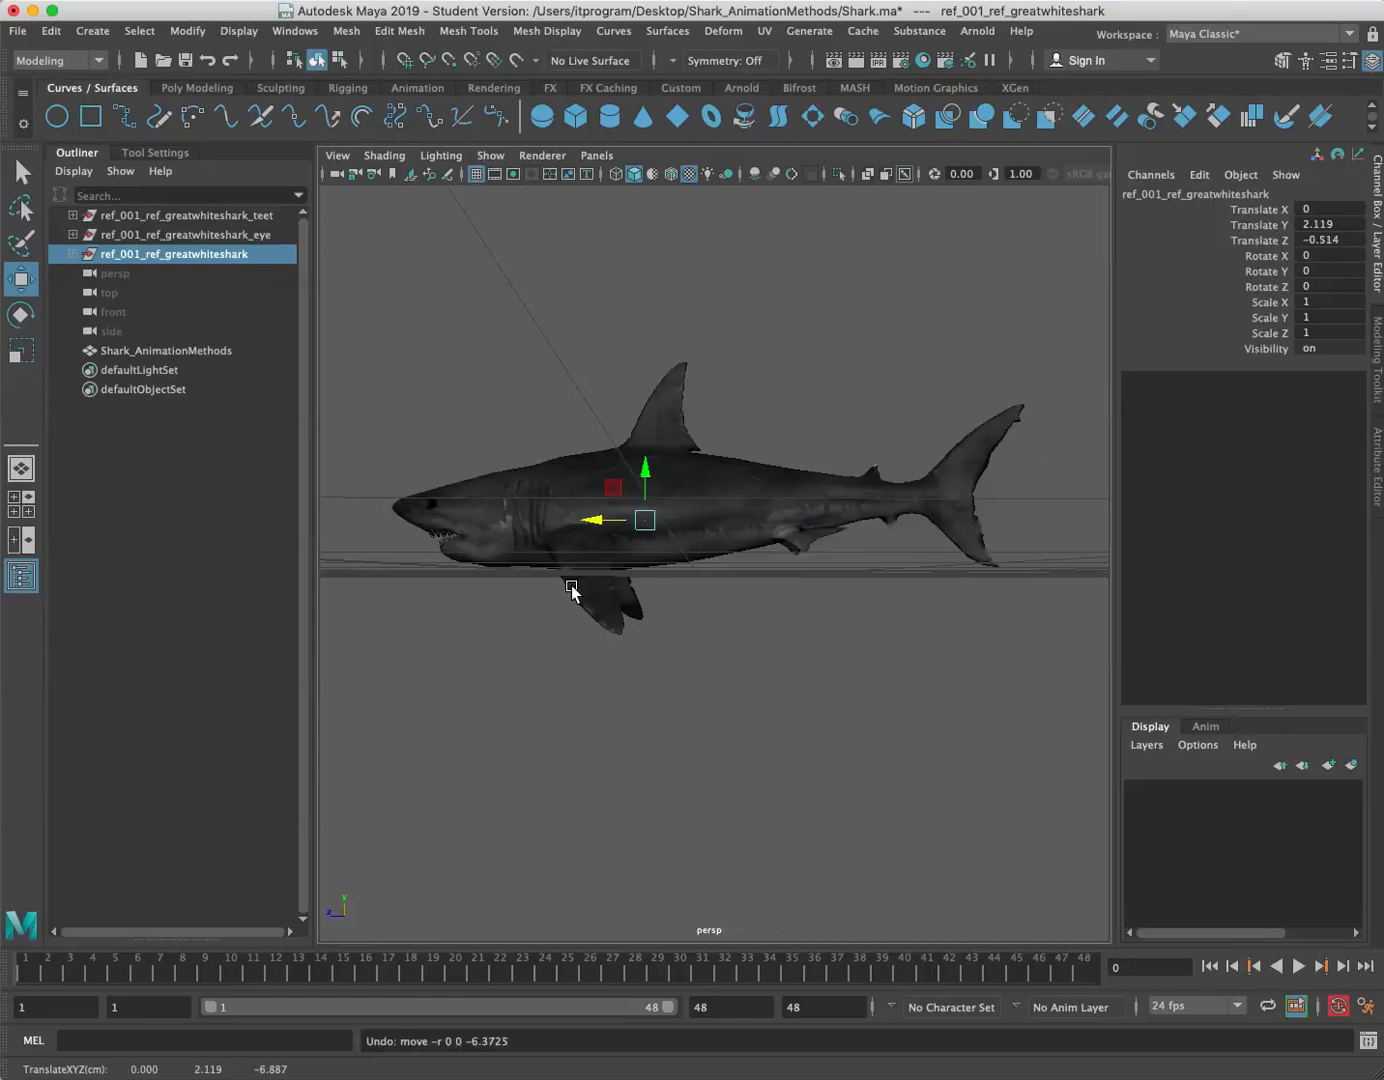
click(105, 506)
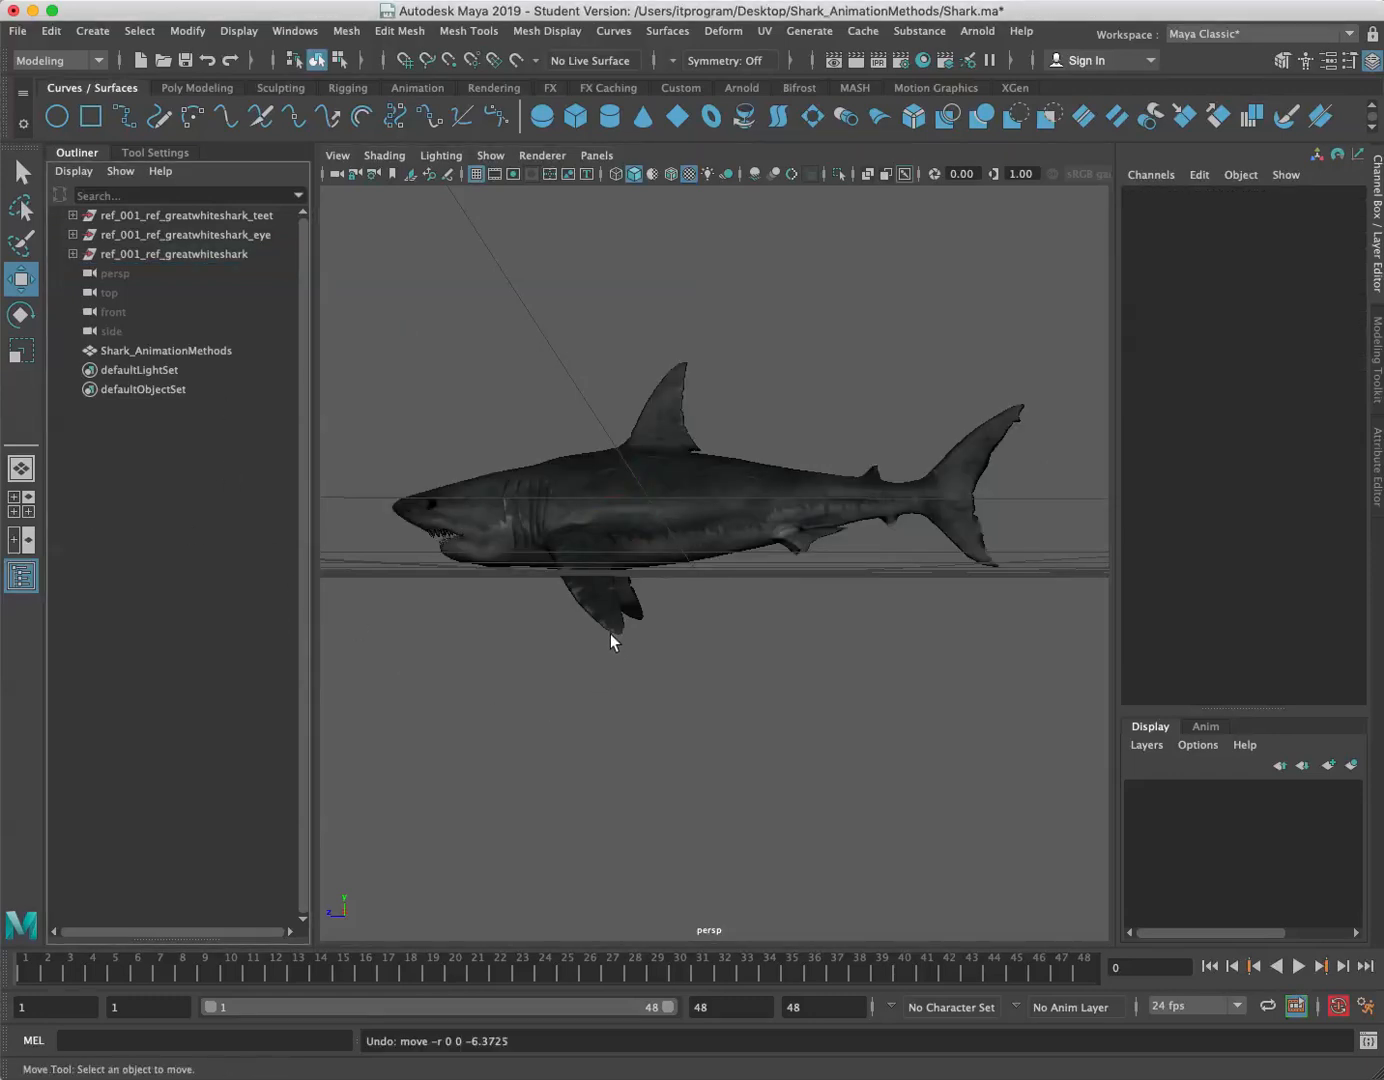
mouse_move(587, 659)
alt+mouse_down()
mouse_move(748, 752)
mouse_move(812, 810)
mouse_move(789, 904)
mouse_move(645, 807)
mouse_move(627, 676)
mouse_move(612, 664)
alt+mouse_up()
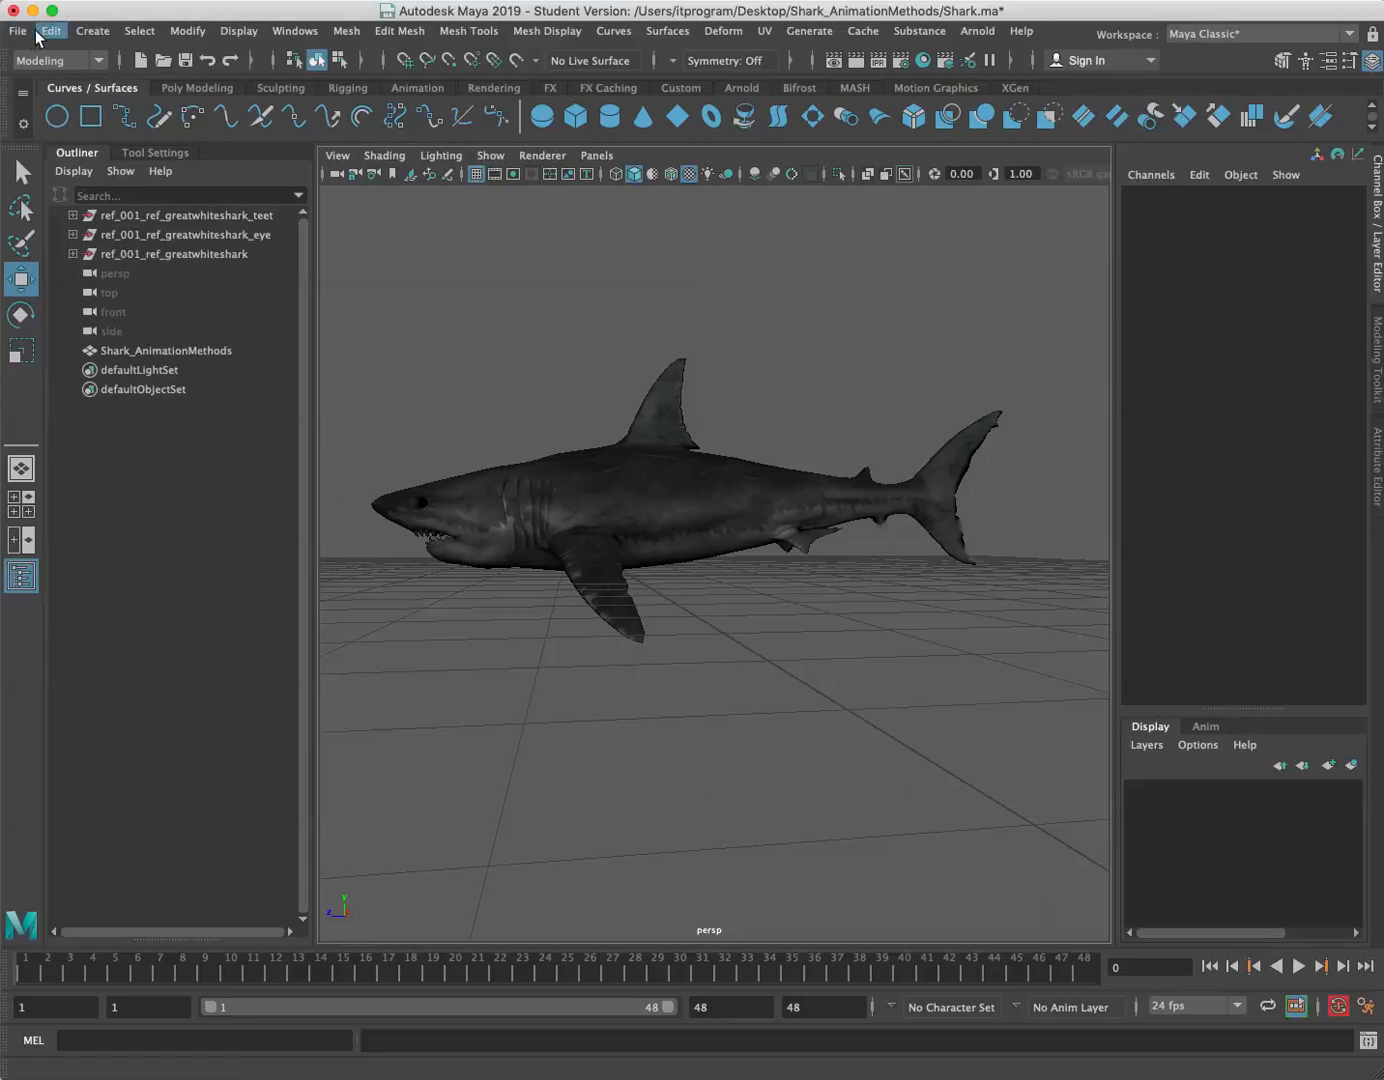
- Switch the menu set and the shelf to Rigging and activate the Select tool
click(100, 60)
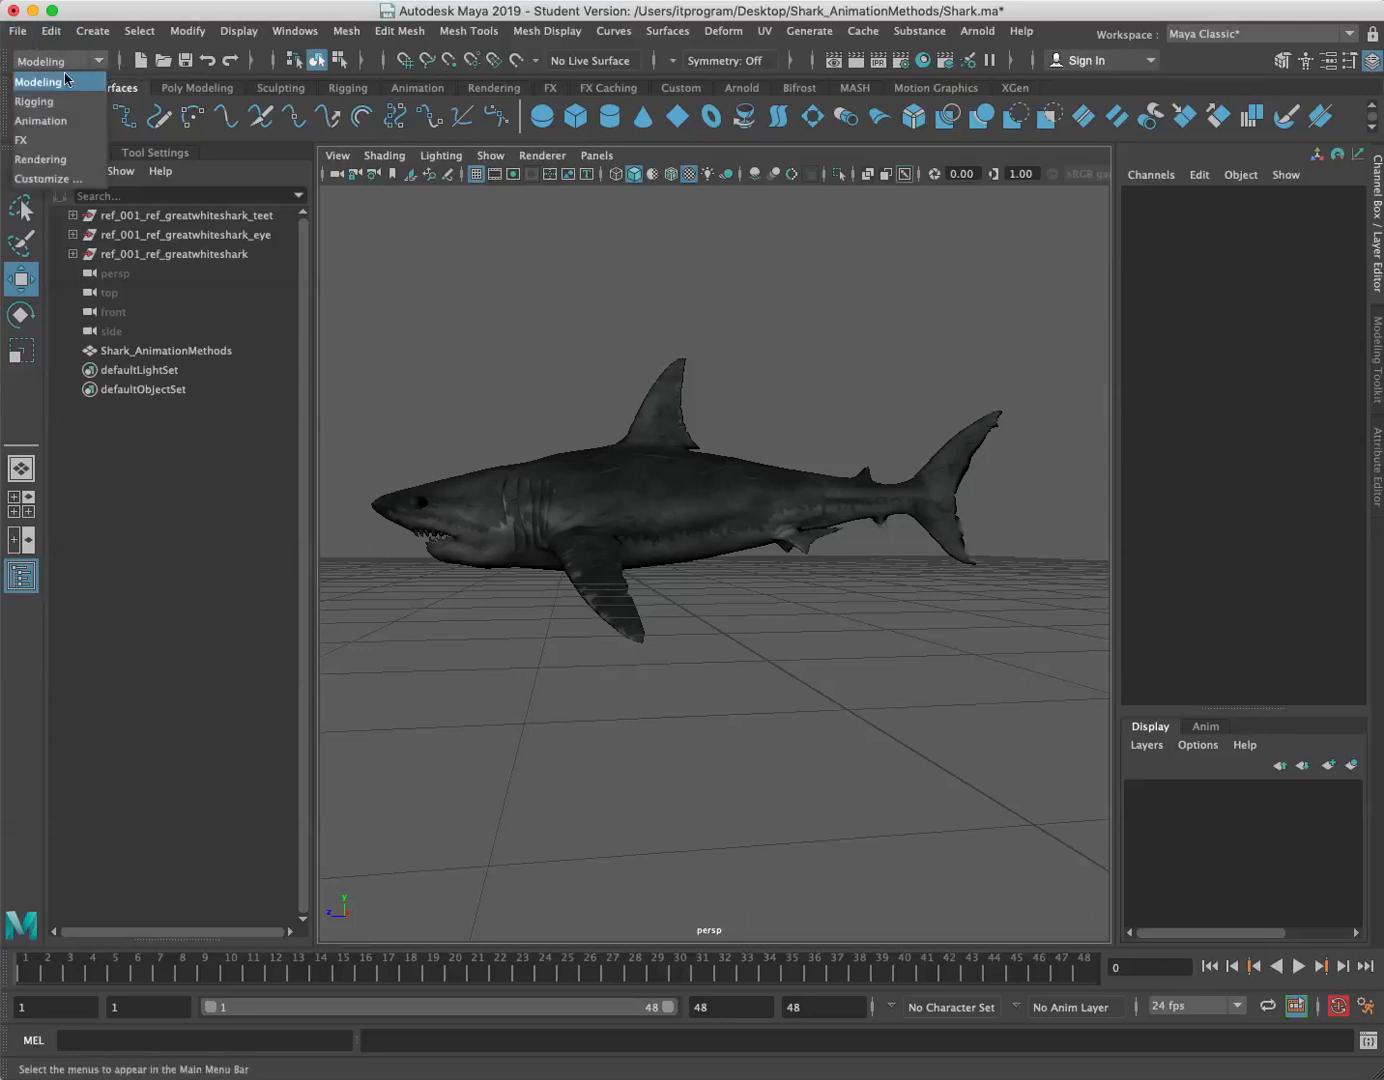
click(35, 101)
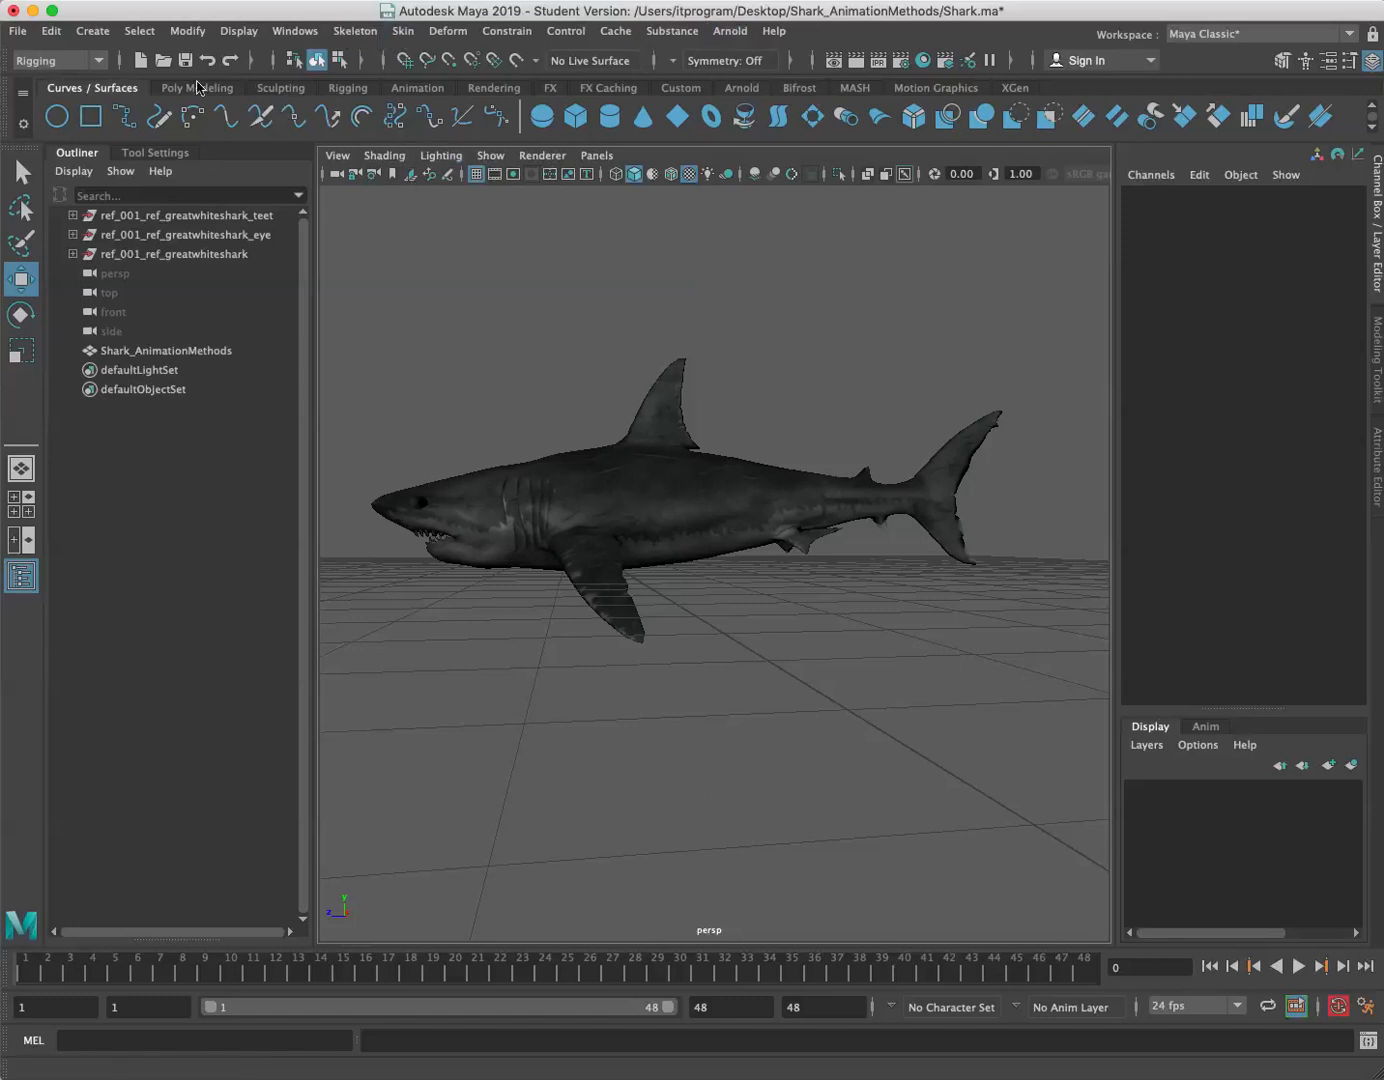
click(351, 87)
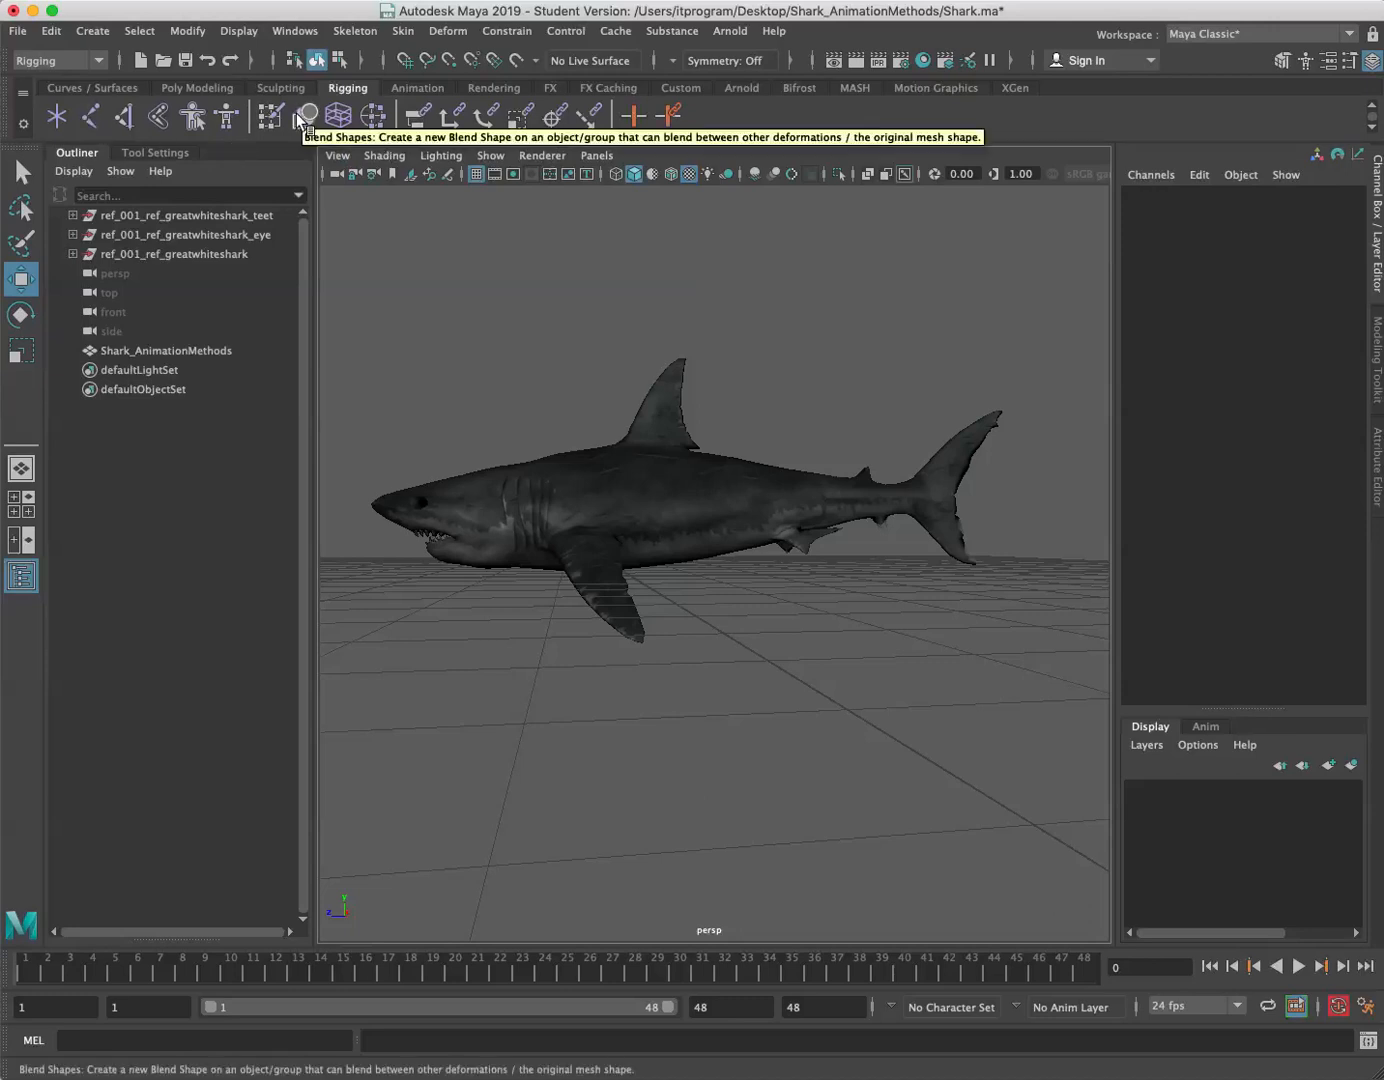
click(20, 171)
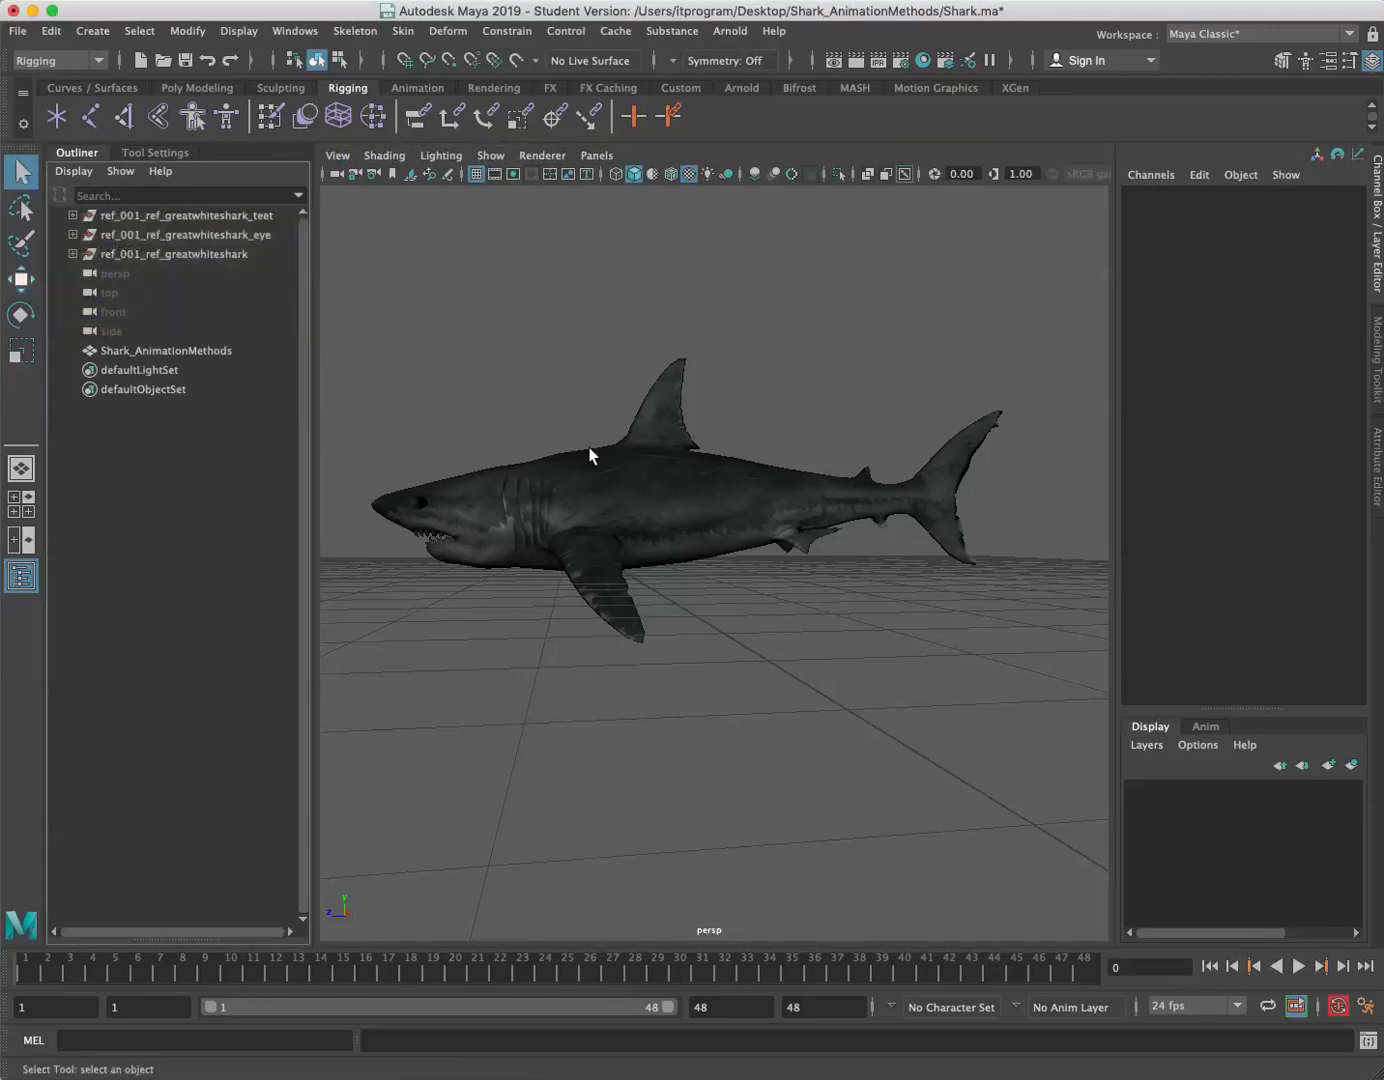
- Start the Create Joints tool with its options shown, review the joint settings and return to the Outliner
click(202, 349)
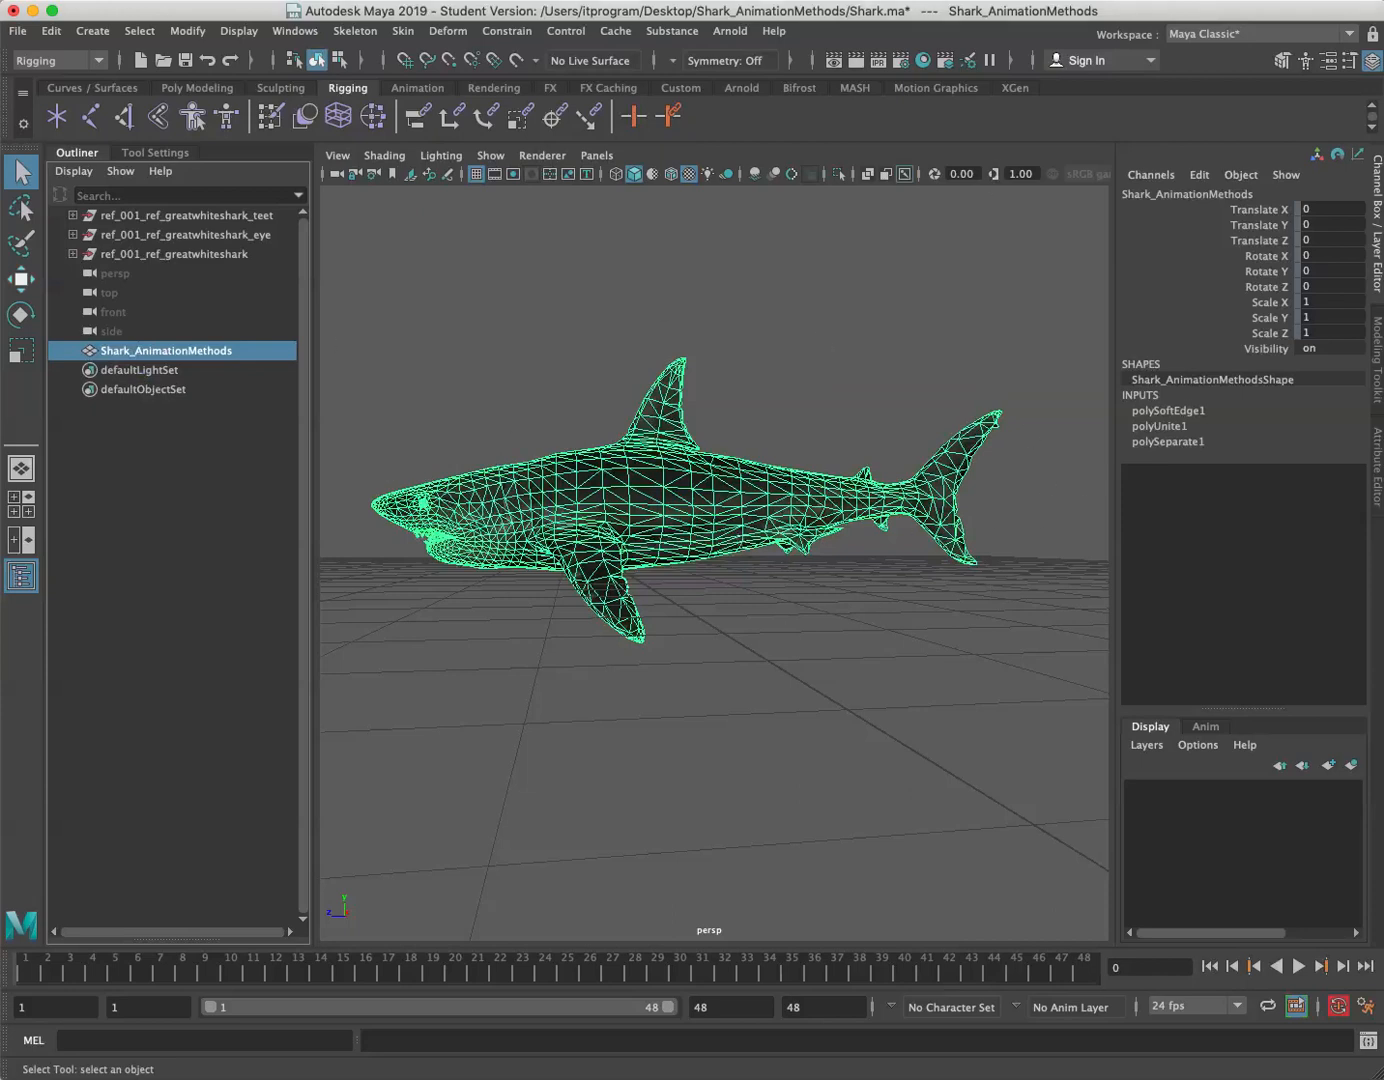
click(353, 38)
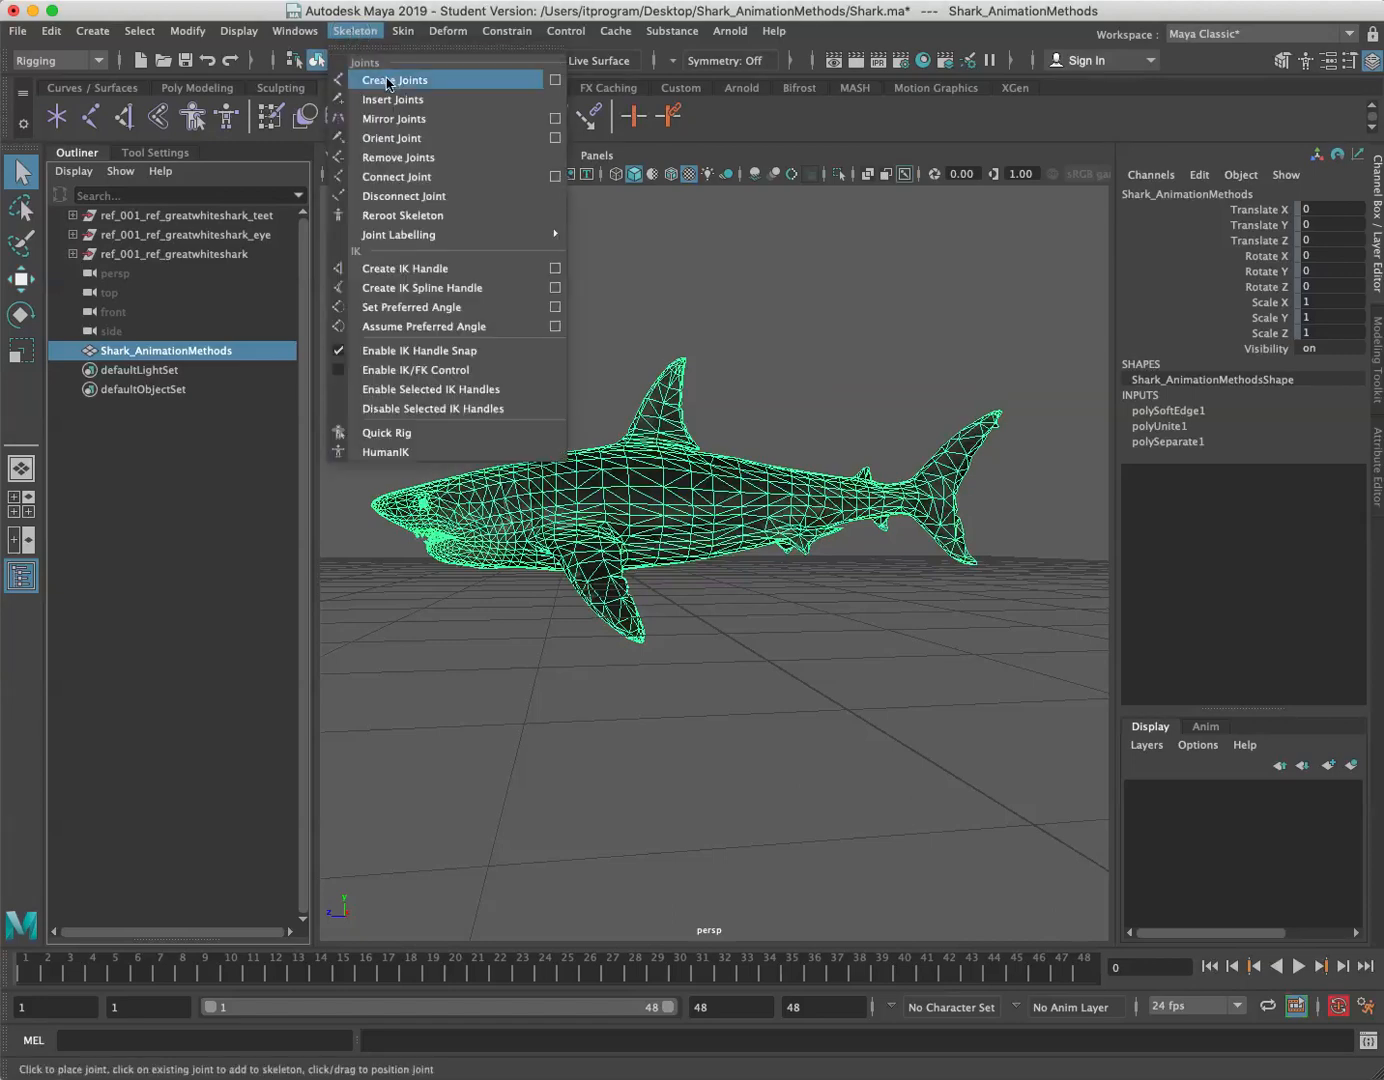
click(557, 81)
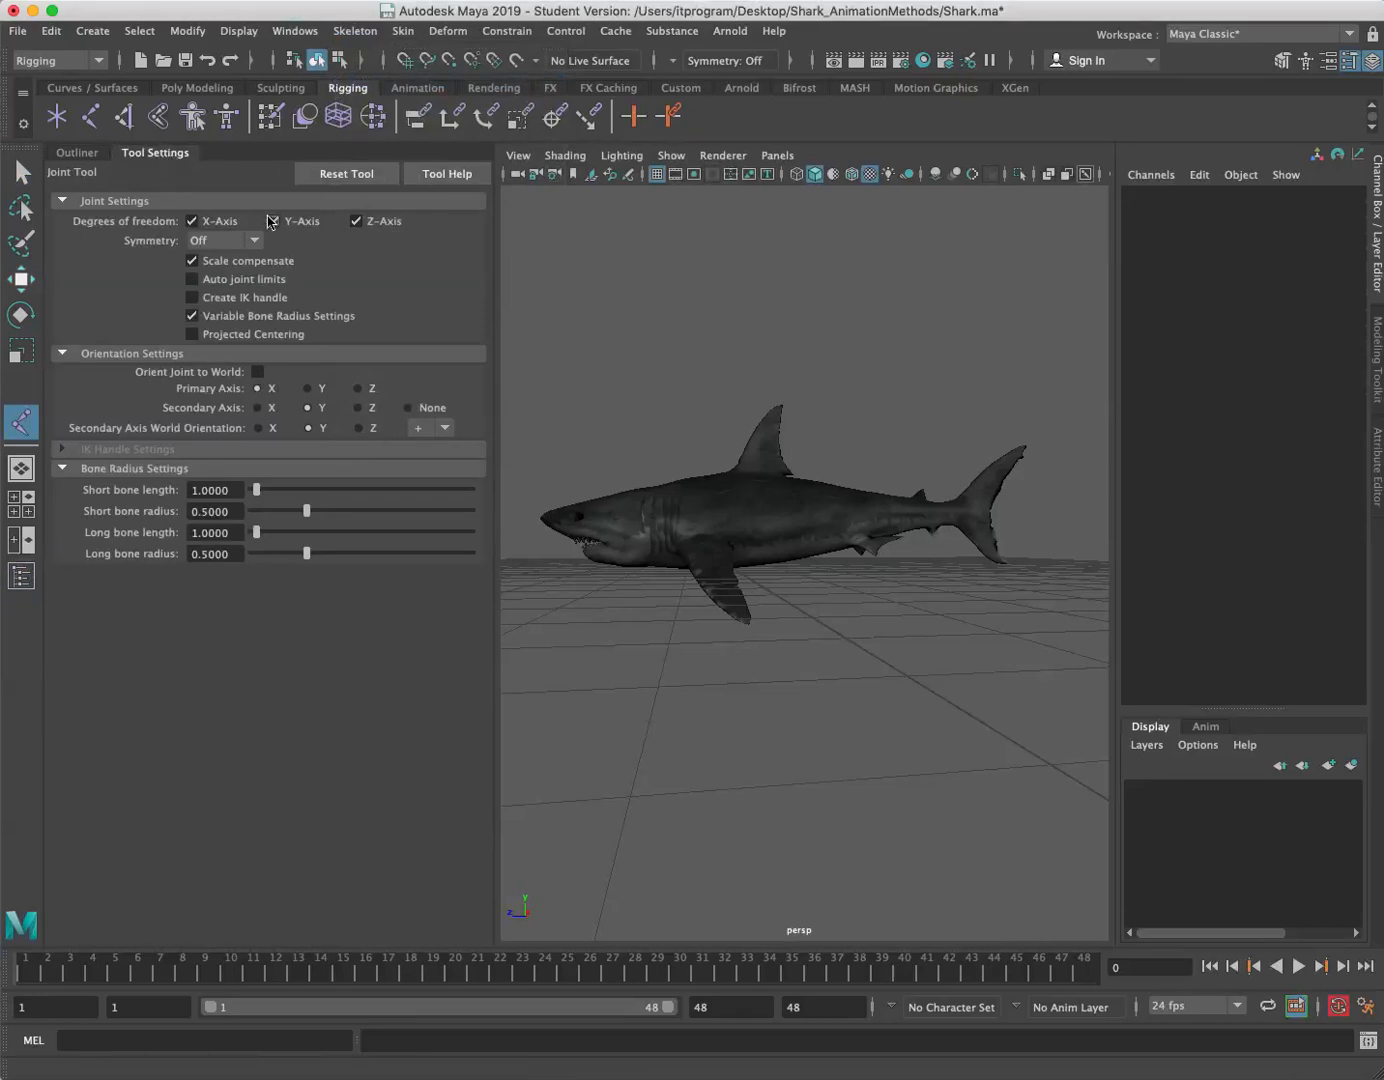
click(63, 153)
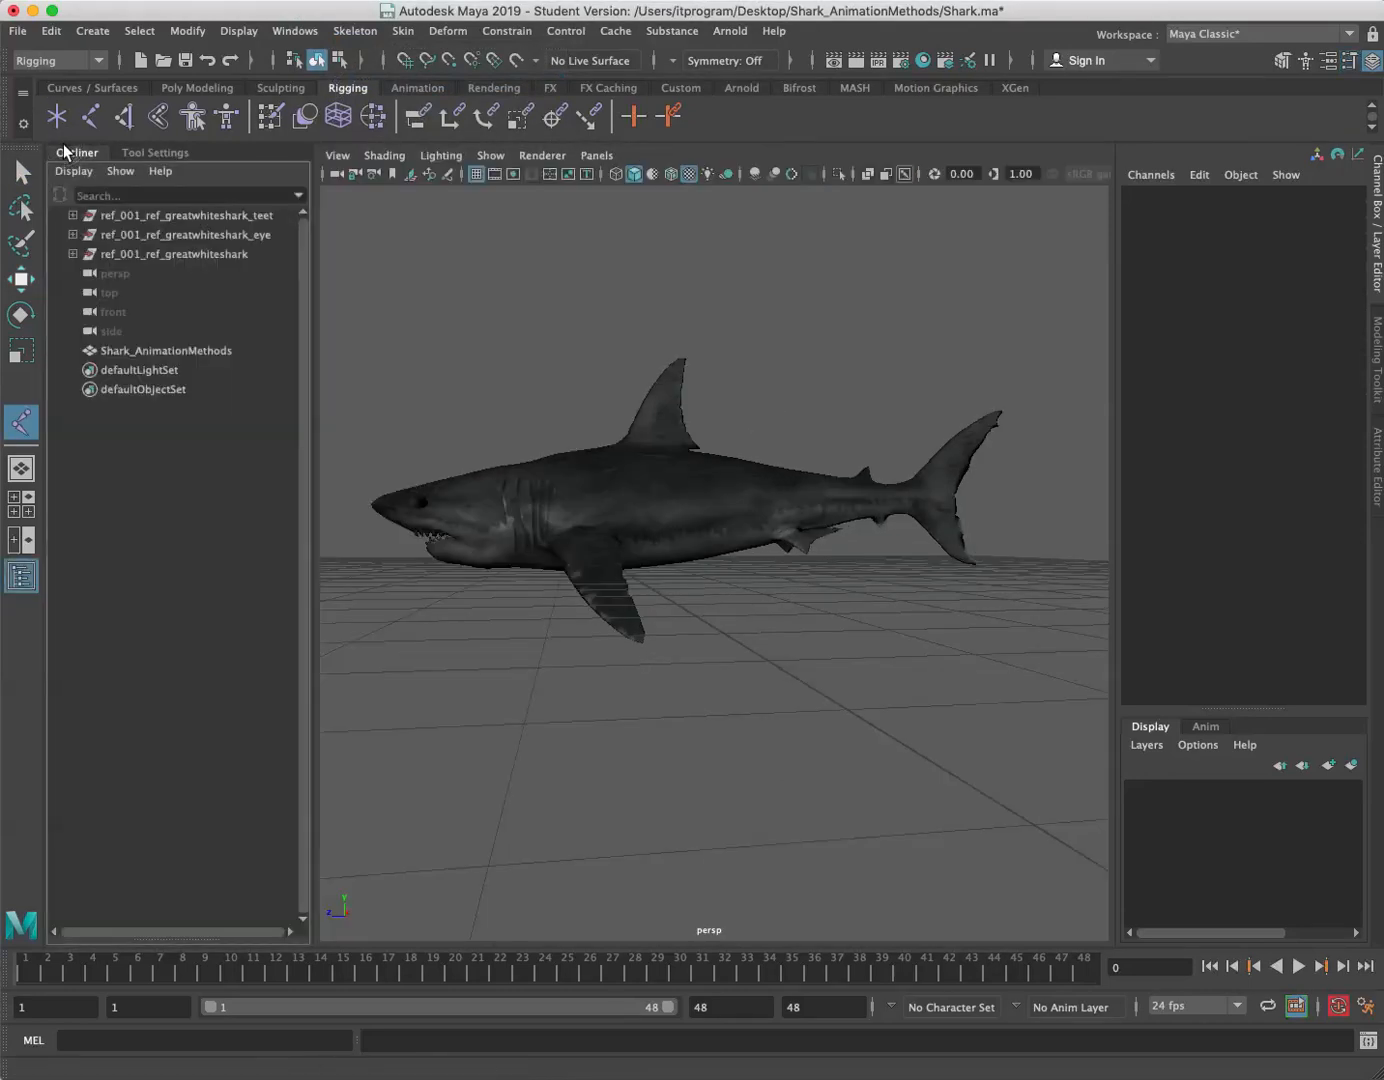
click(137, 151)
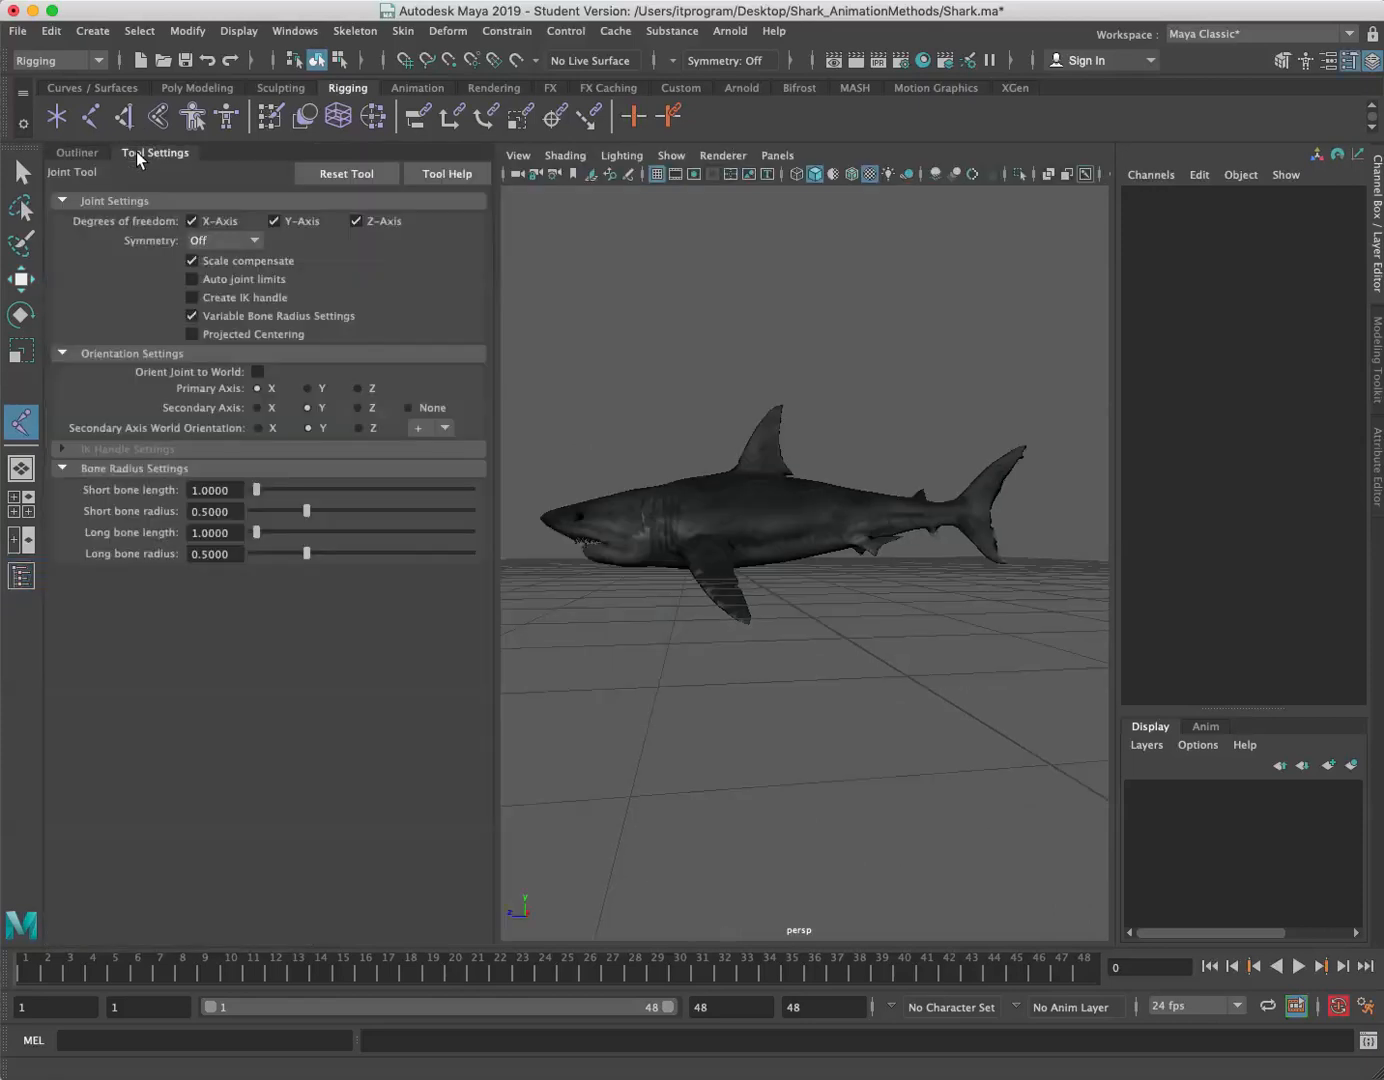
click(78, 153)
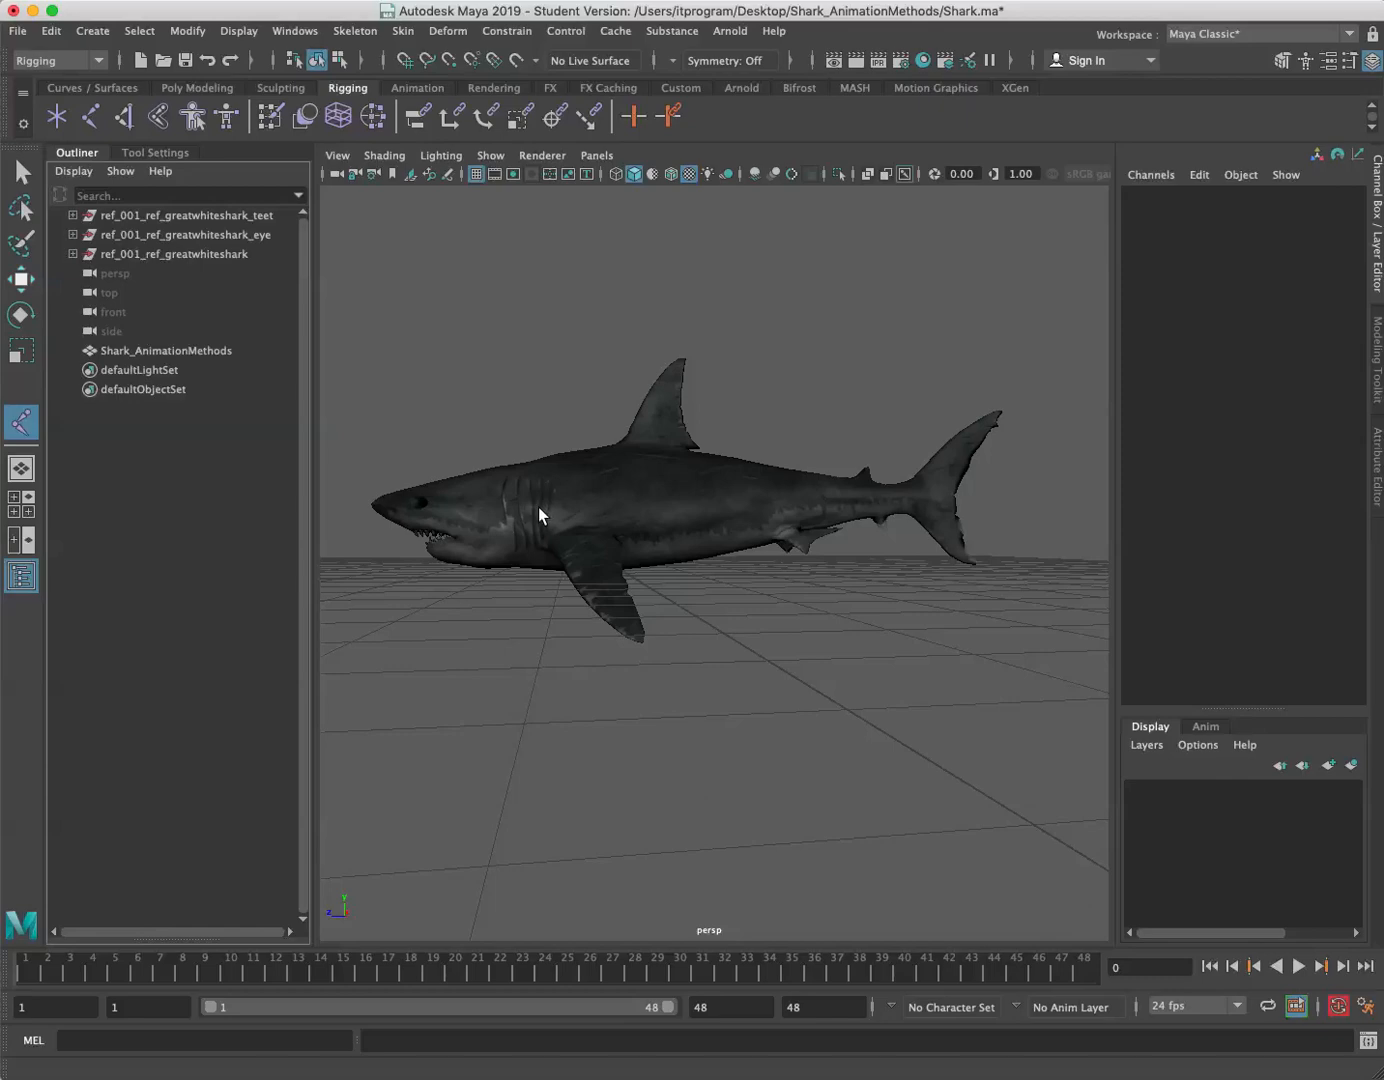
- Enlarge the side view, keep XRay shading of the shark on and toggle XRay joints
click(21, 523)
click(884, 725)
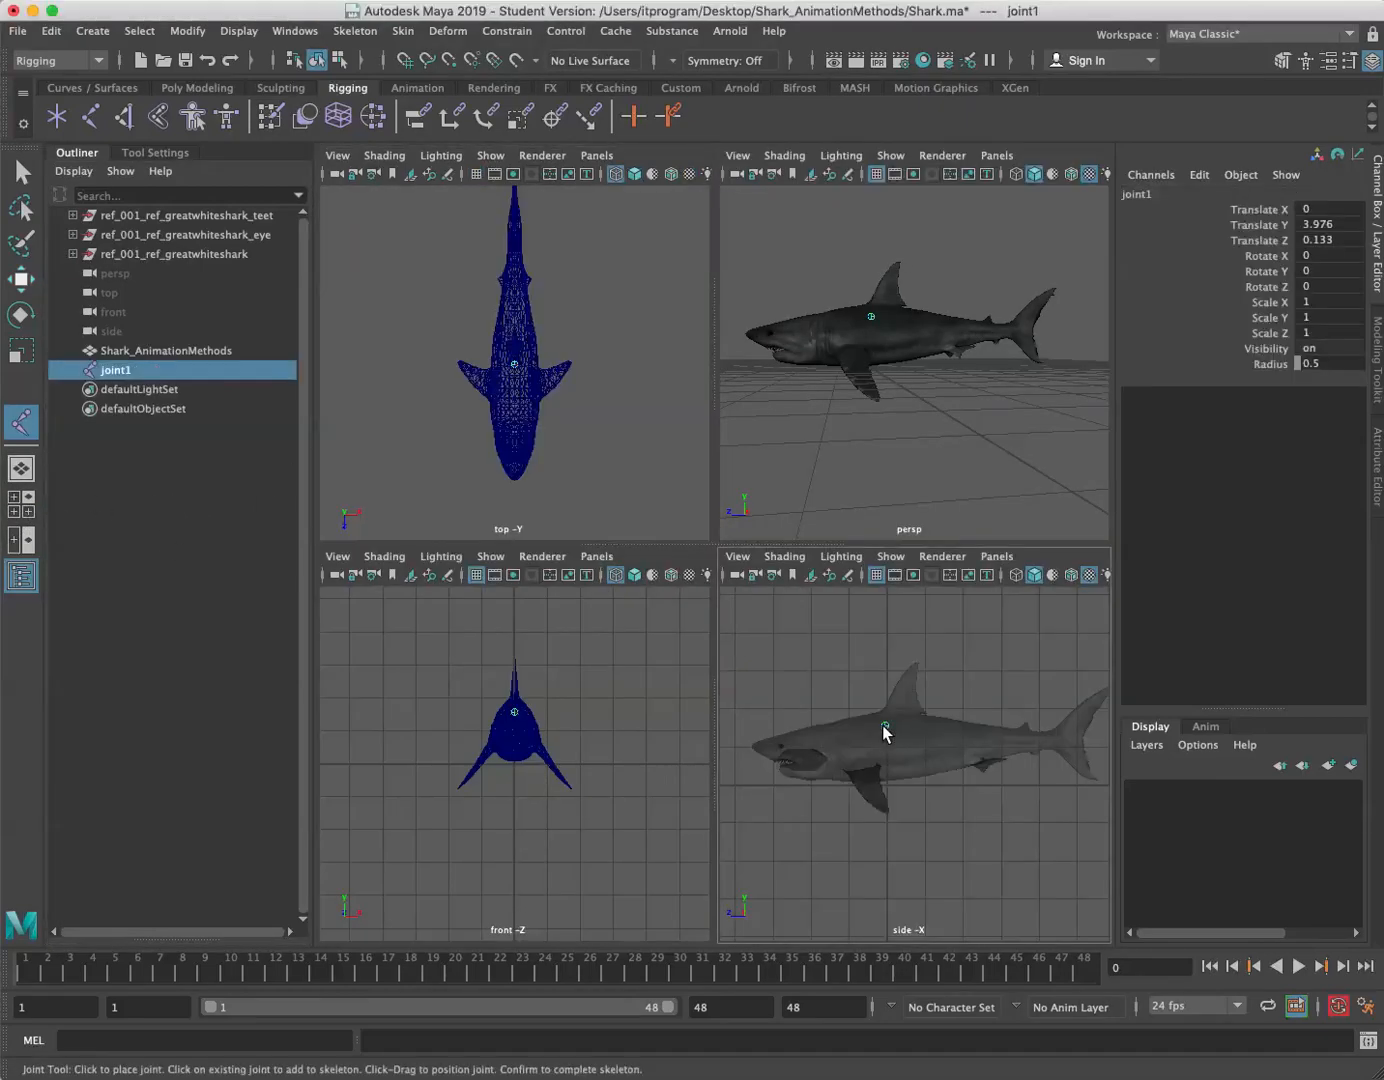
key(z)
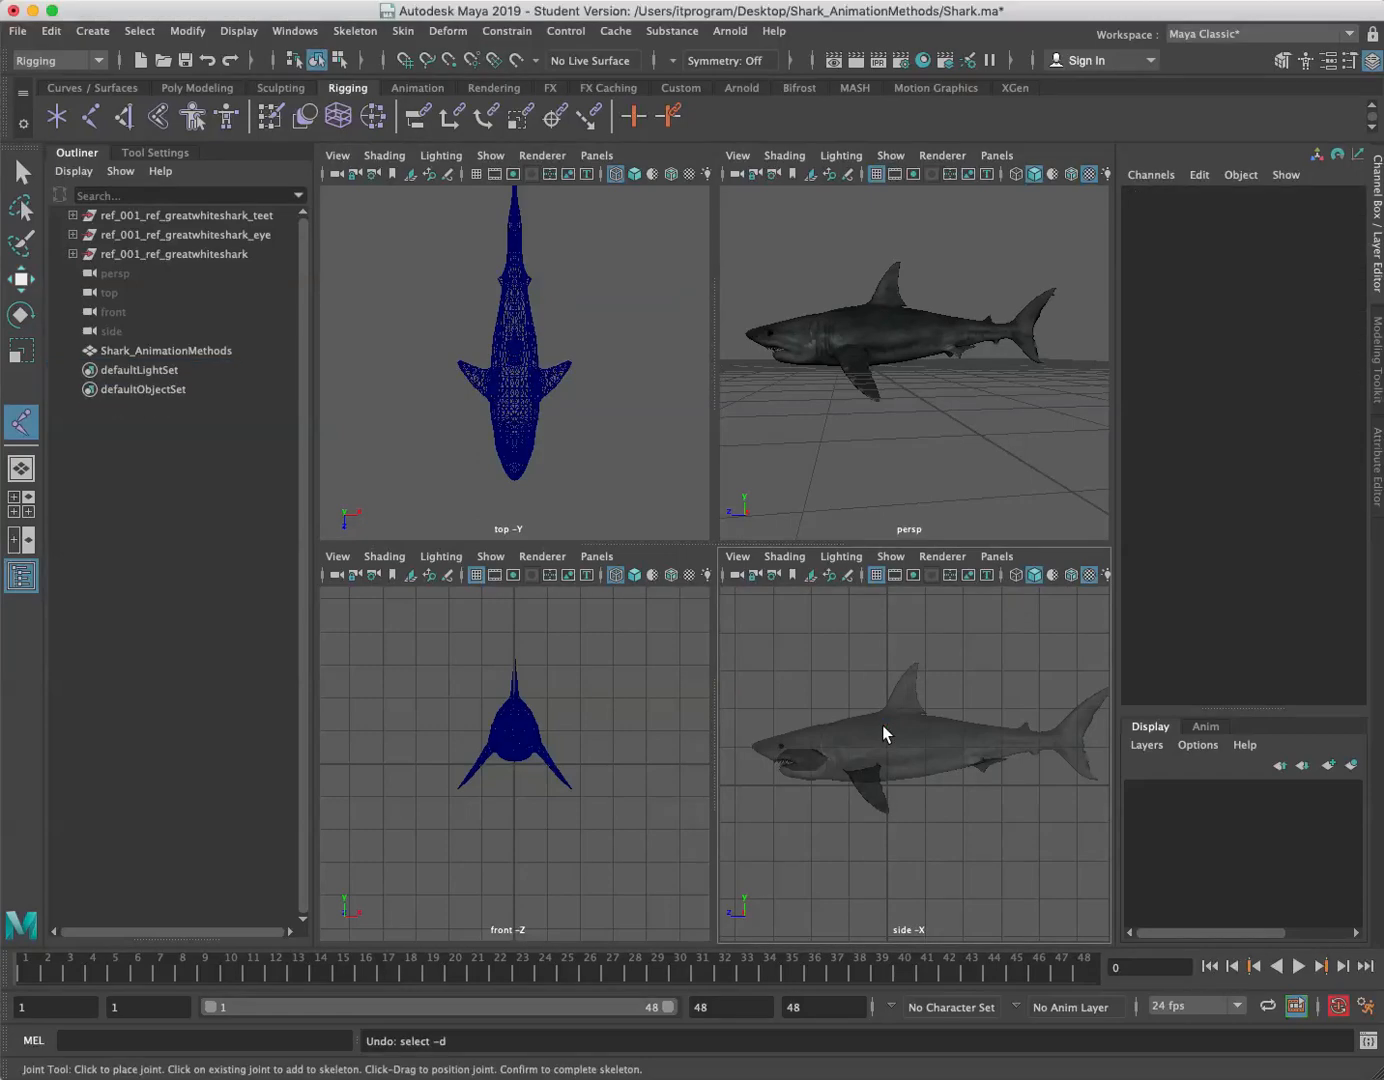
key(space)
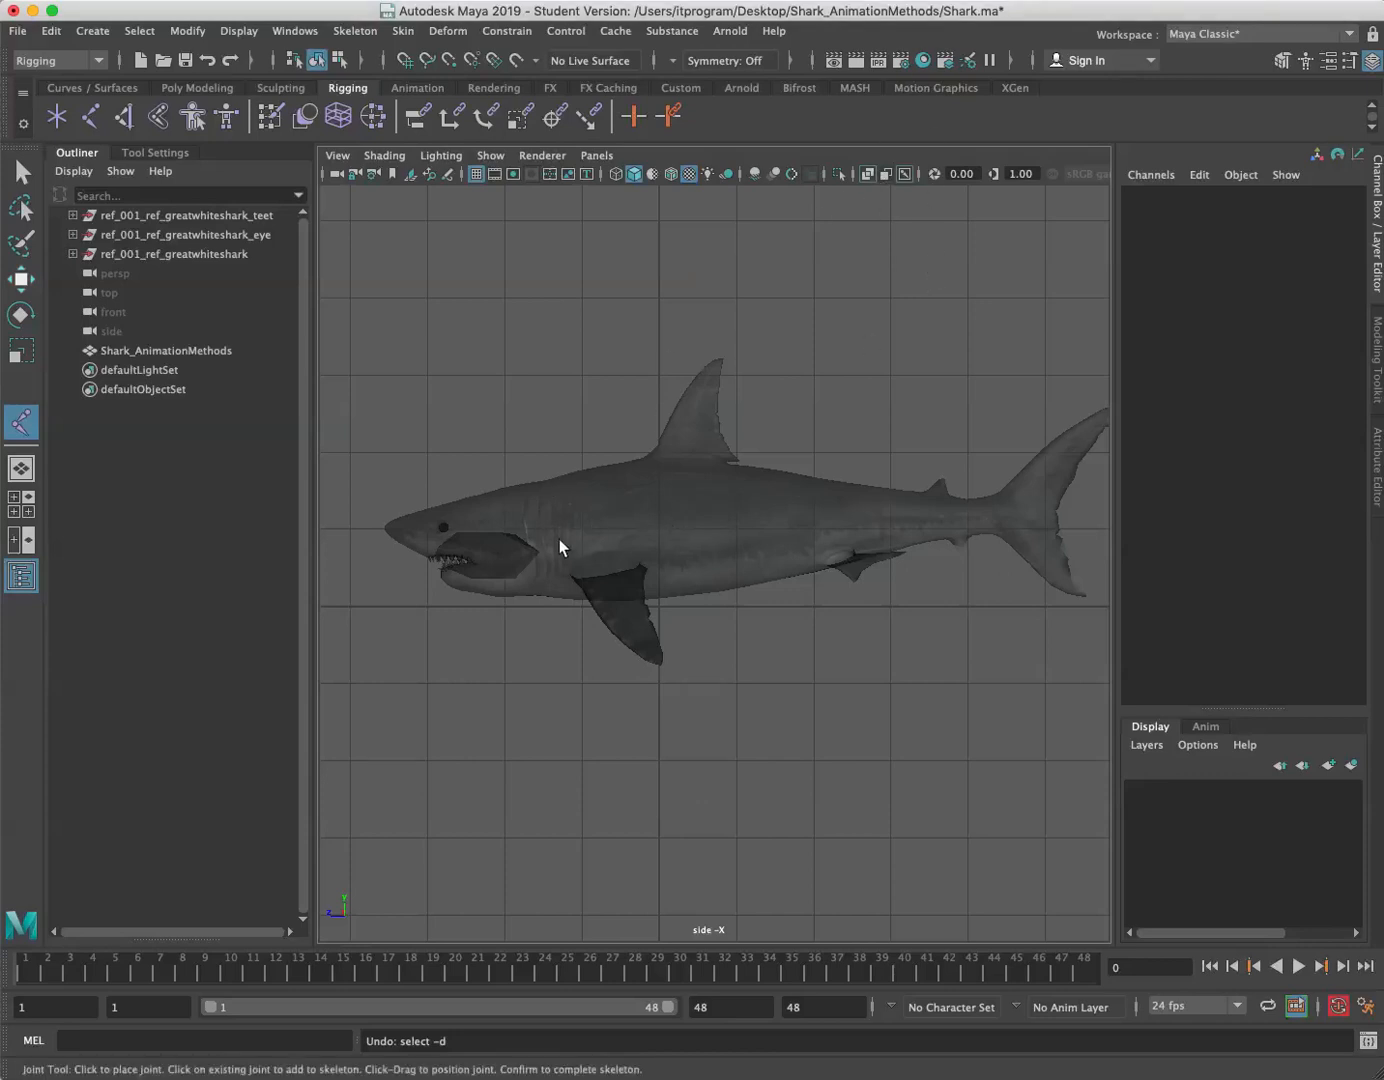
click(868, 174)
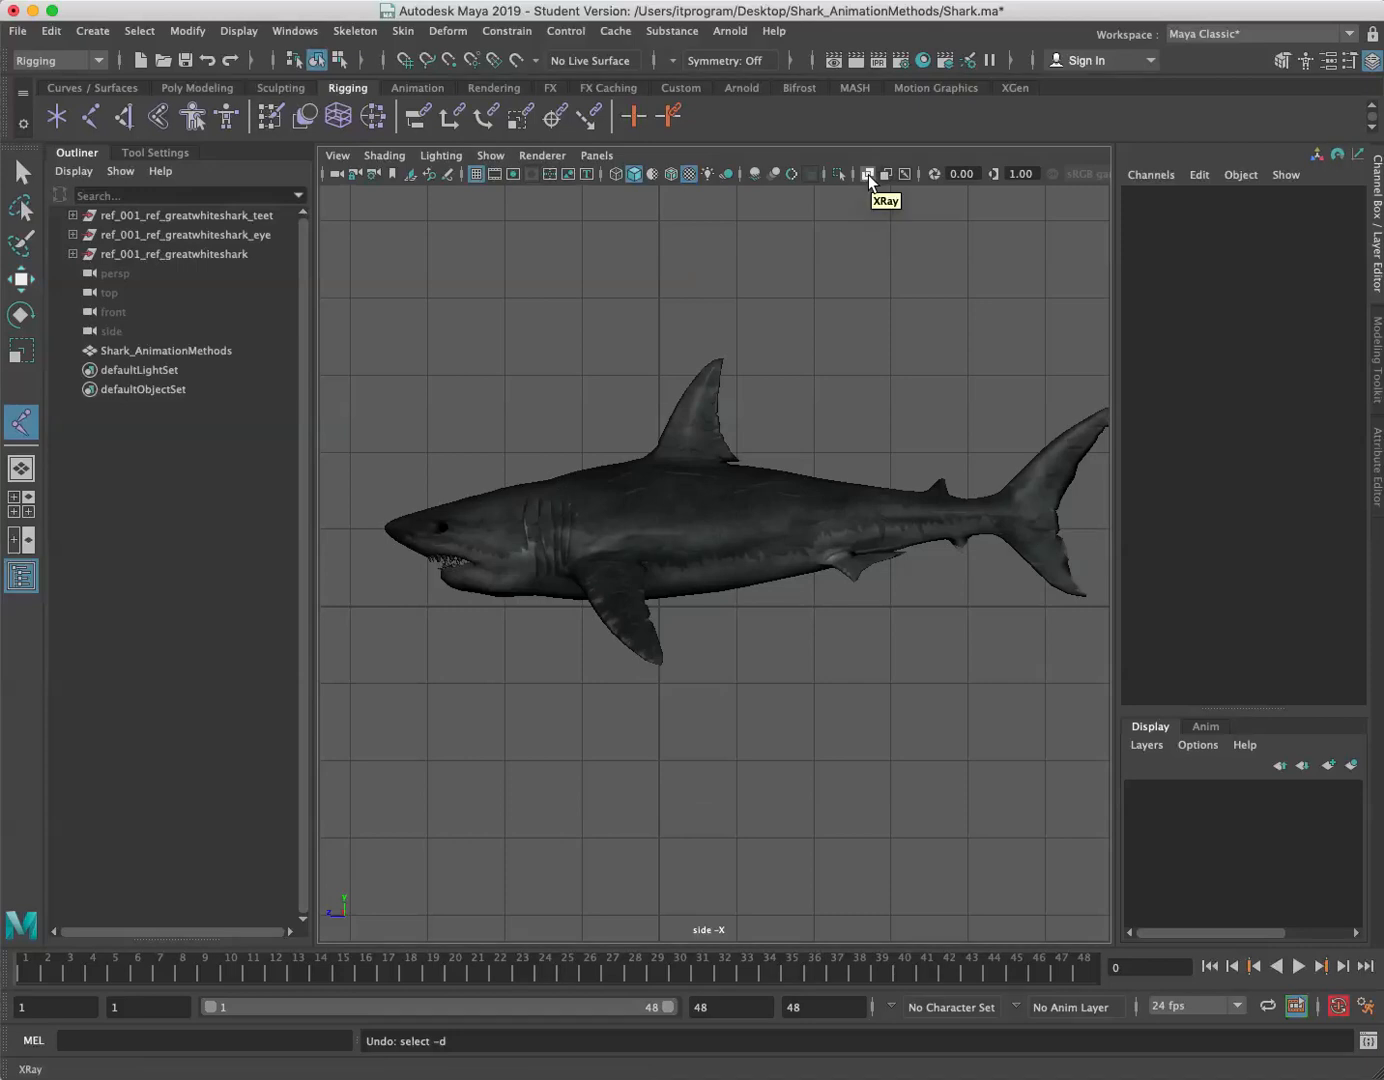
click(869, 174)
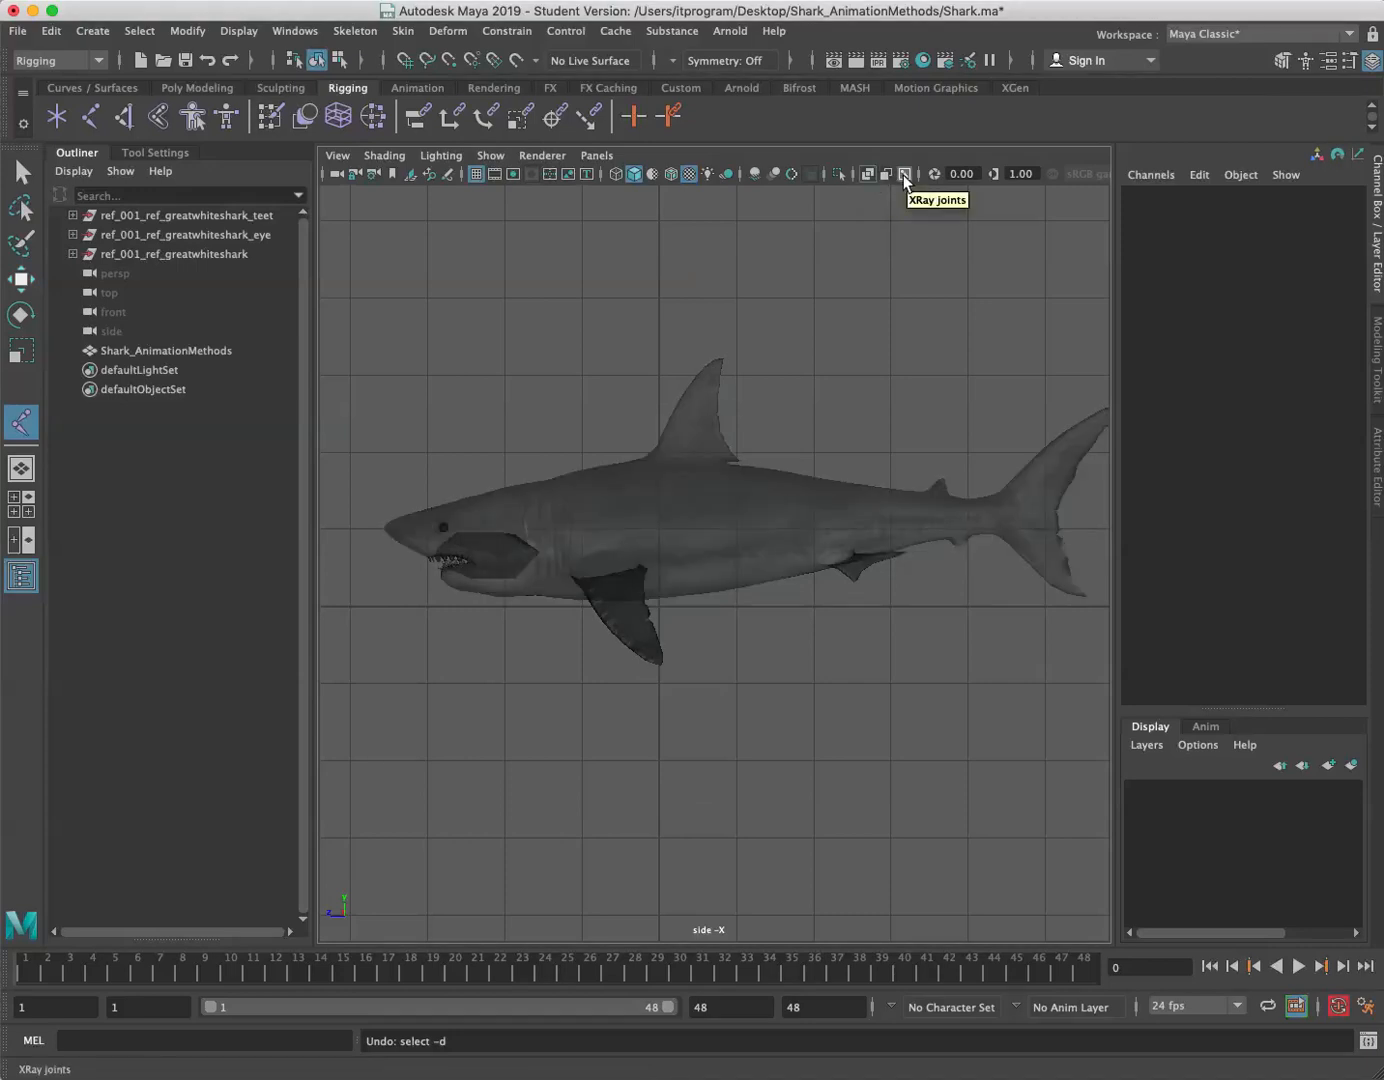
click(904, 174)
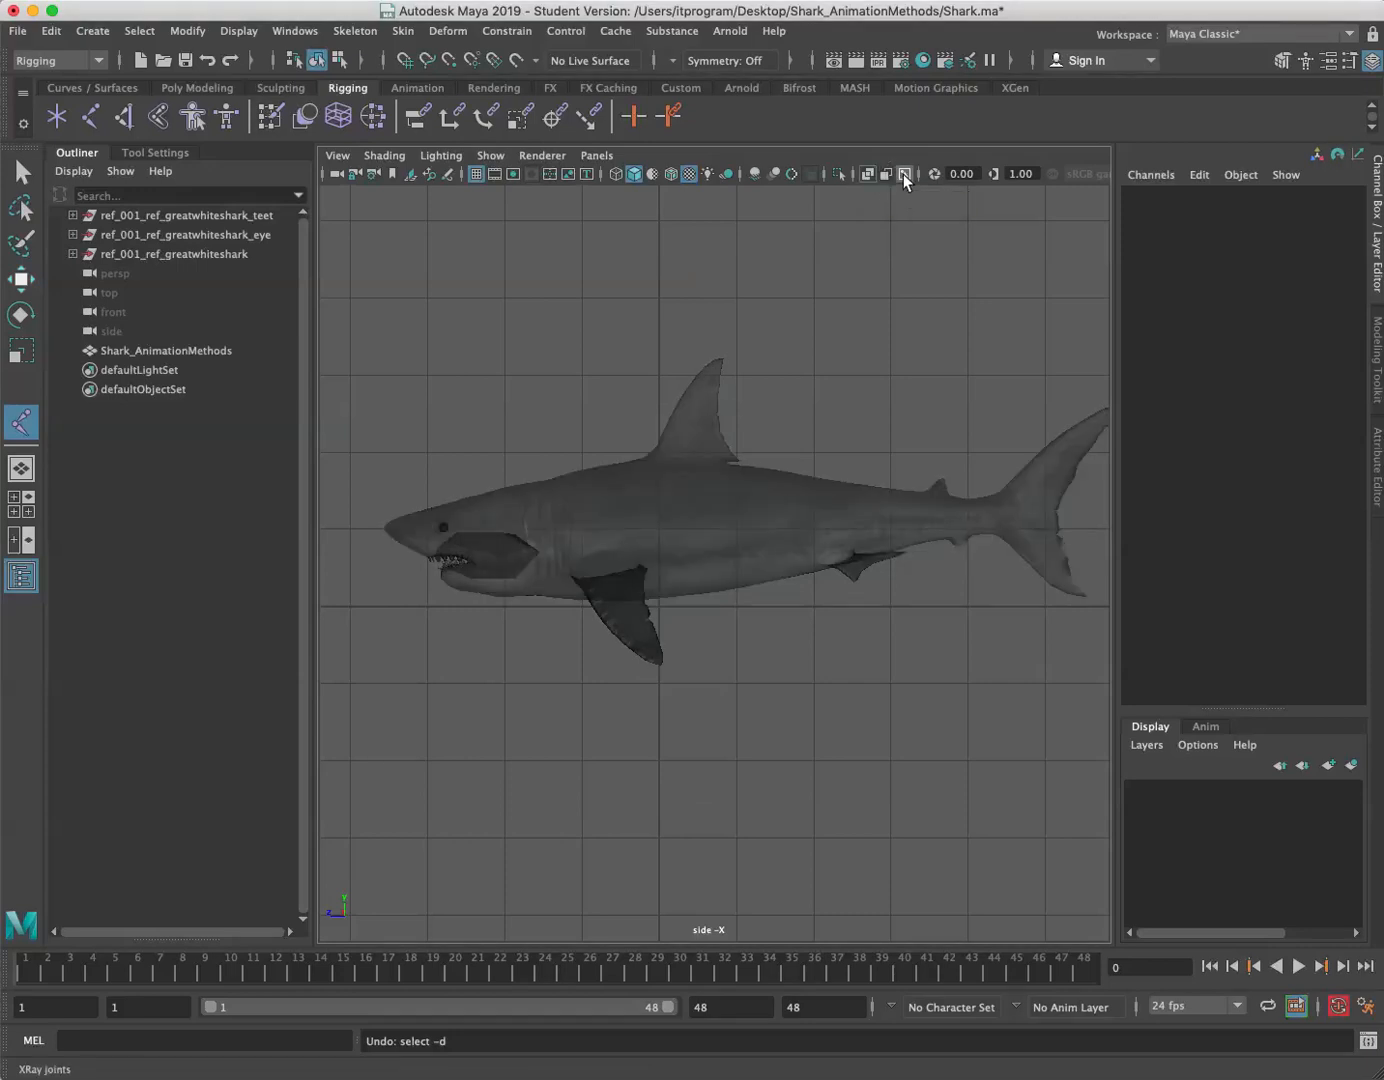
- Create a chain of six joints along the shark's body from just behind the mouth to the tail fin
click(539, 542)
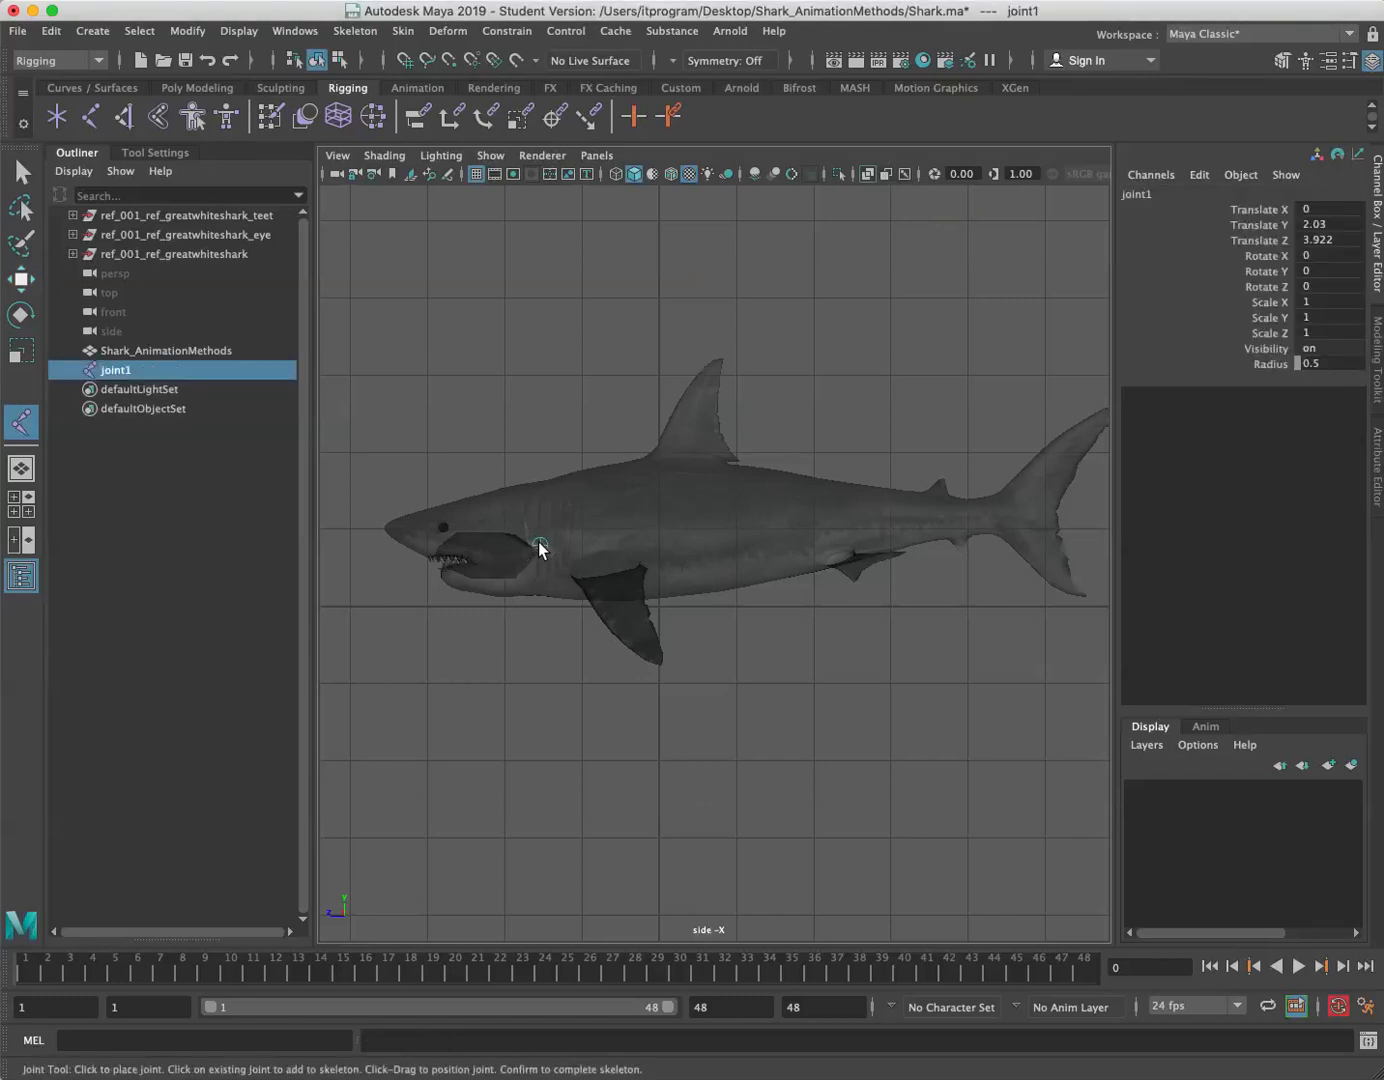
click(665, 540)
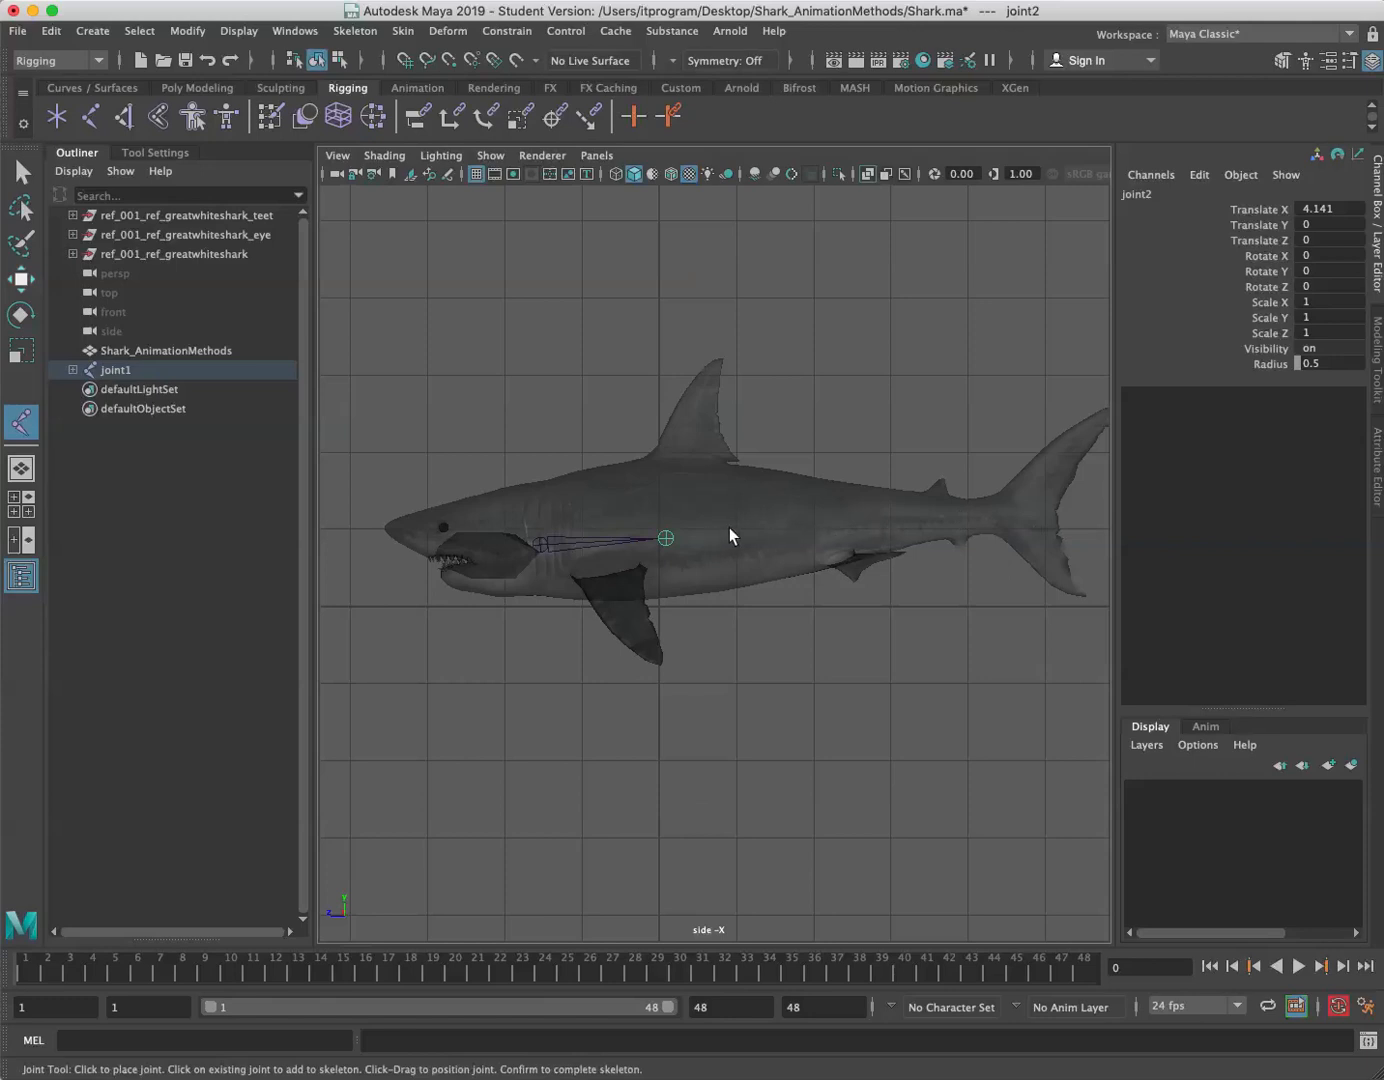
click(801, 519)
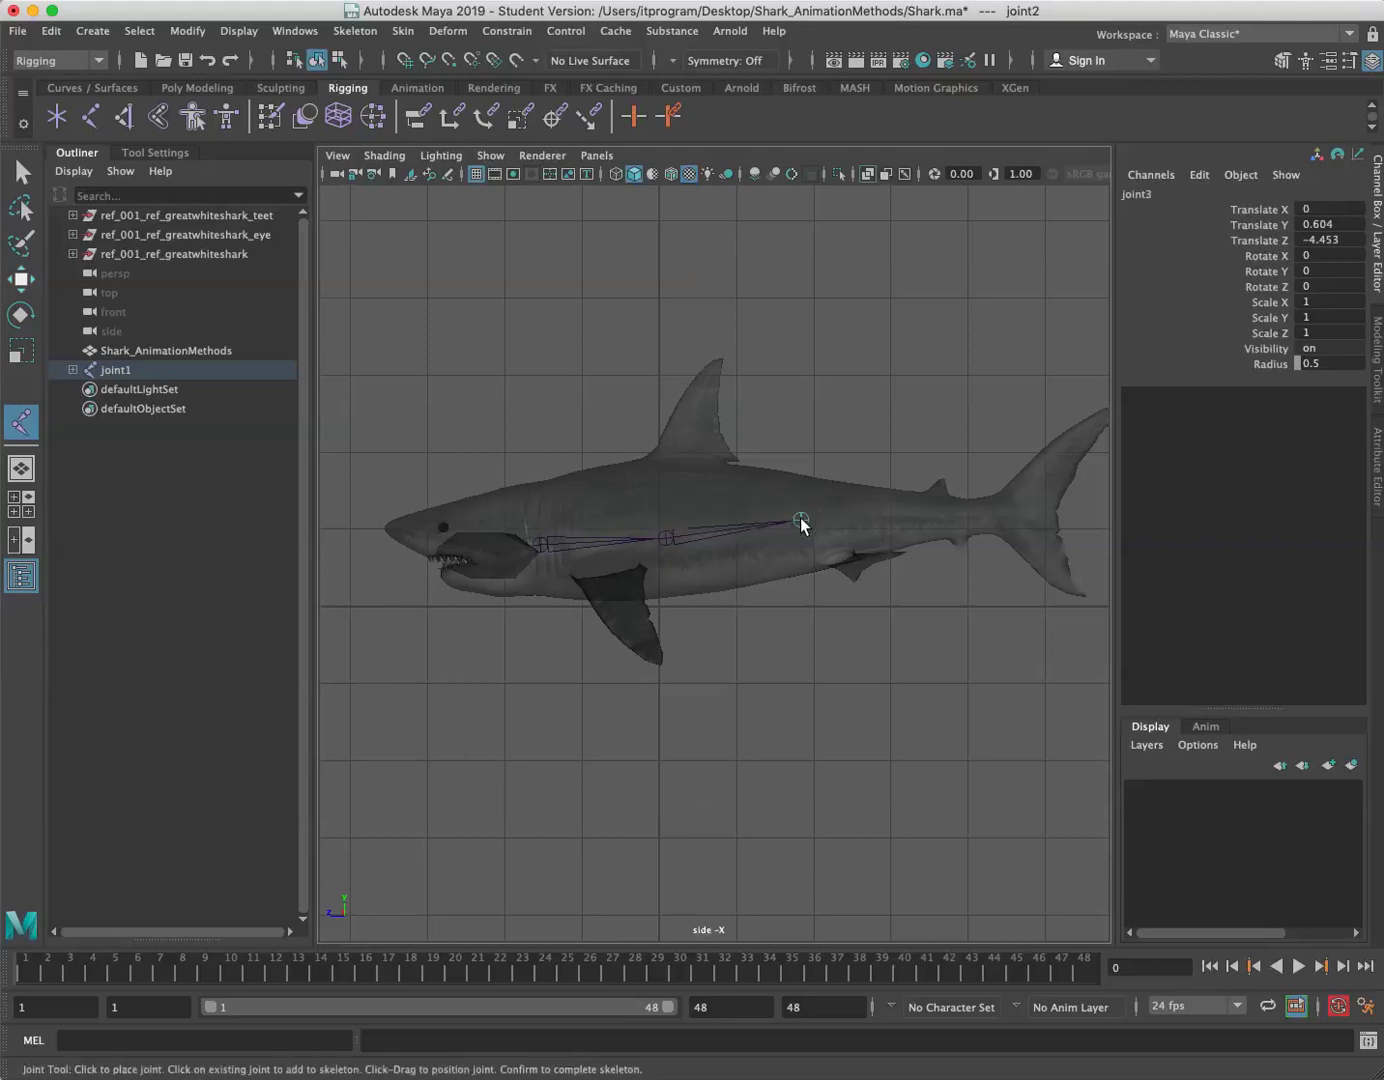
click(919, 521)
click(991, 519)
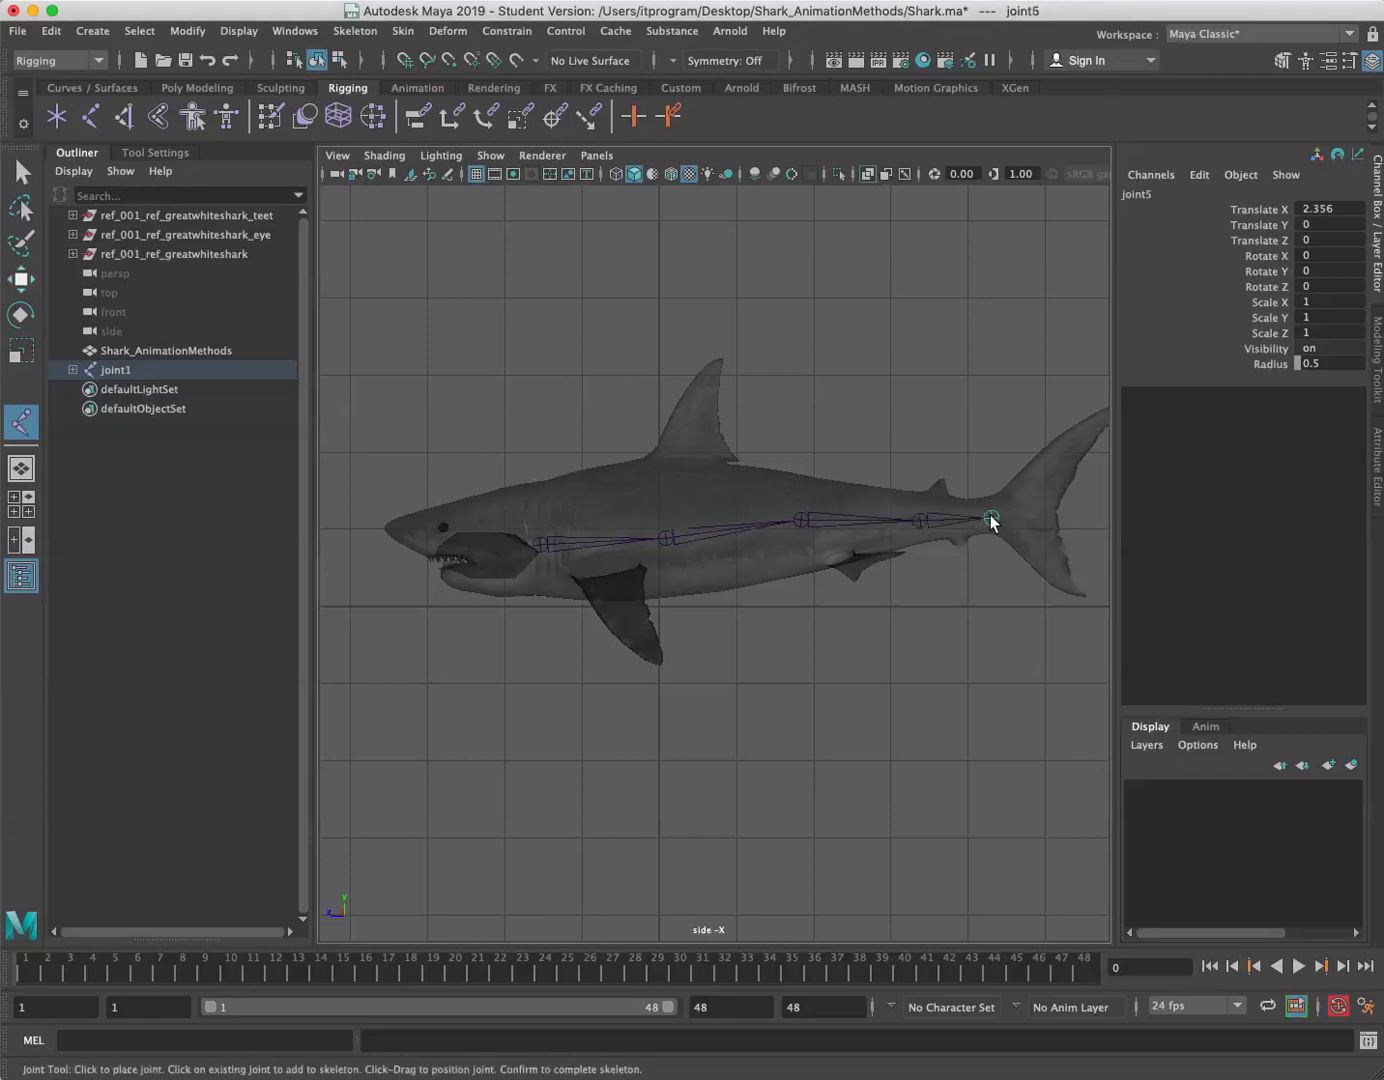
click(1055, 519)
key(q)
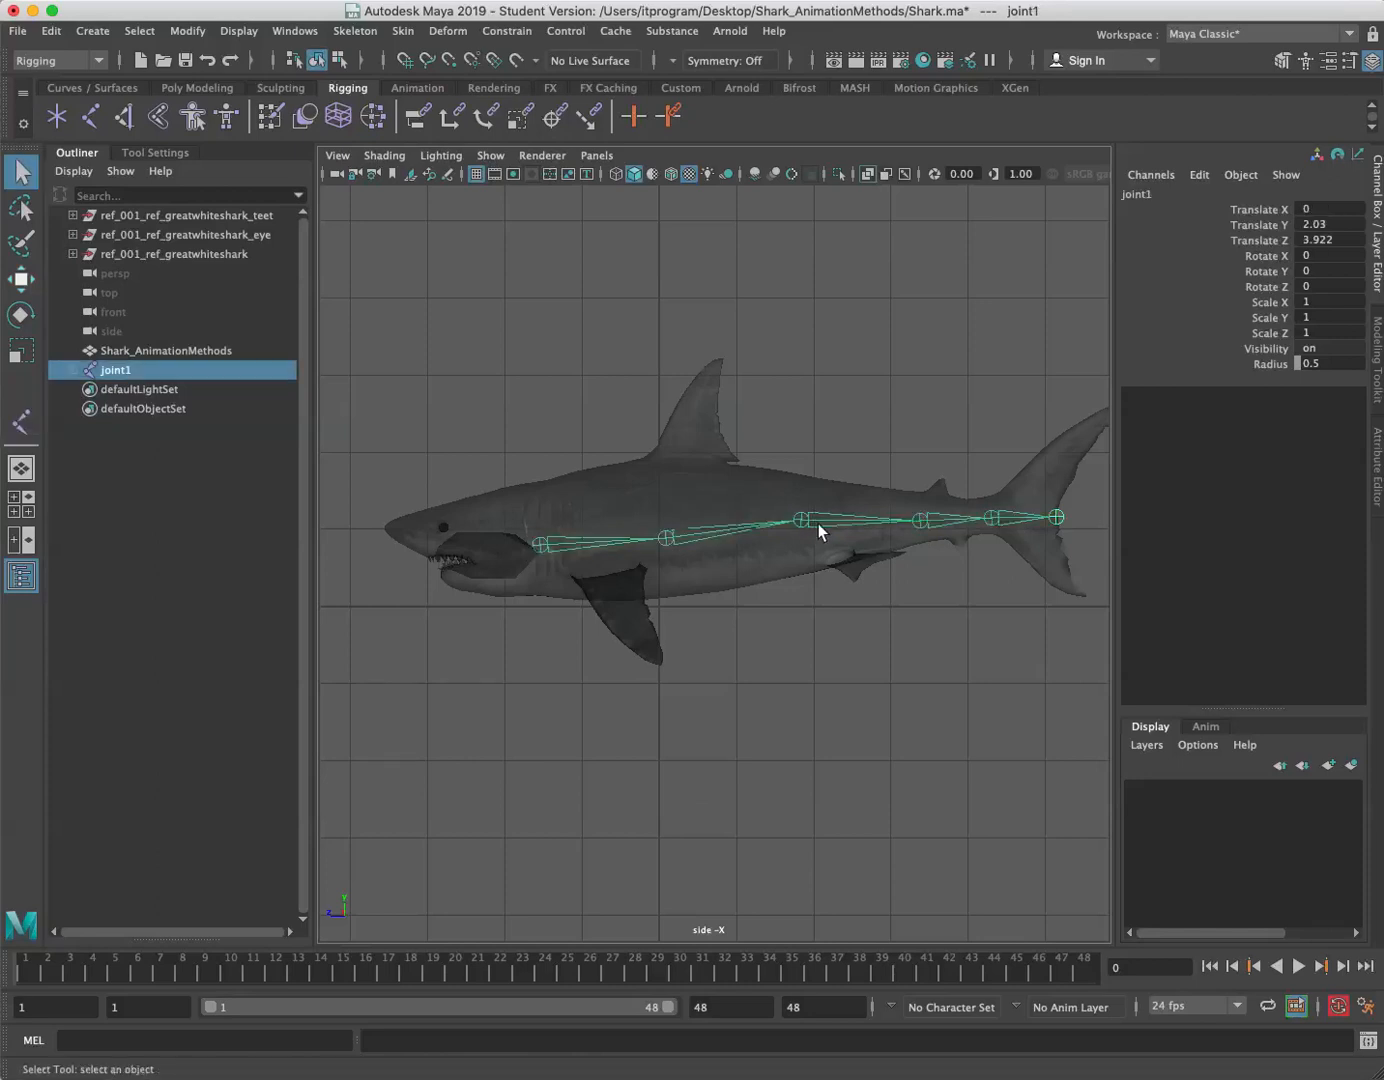
- Expand the whole joint1 hierarchy in the Outliner down to joint6
click(74, 370)
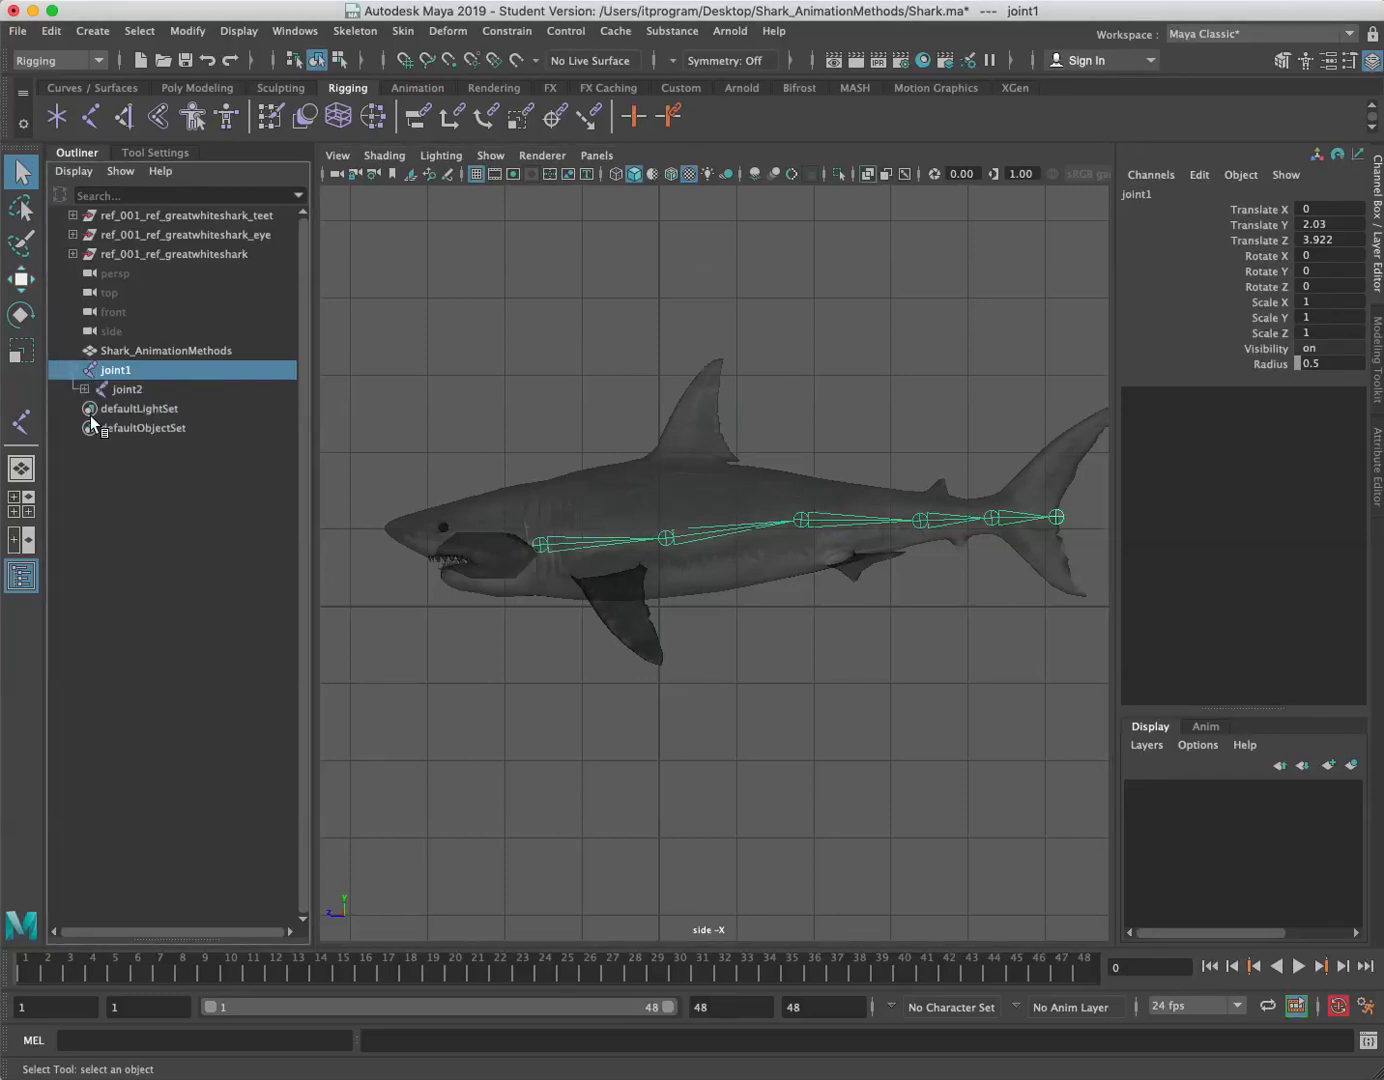
click(84, 389)
click(95, 406)
click(107, 427)
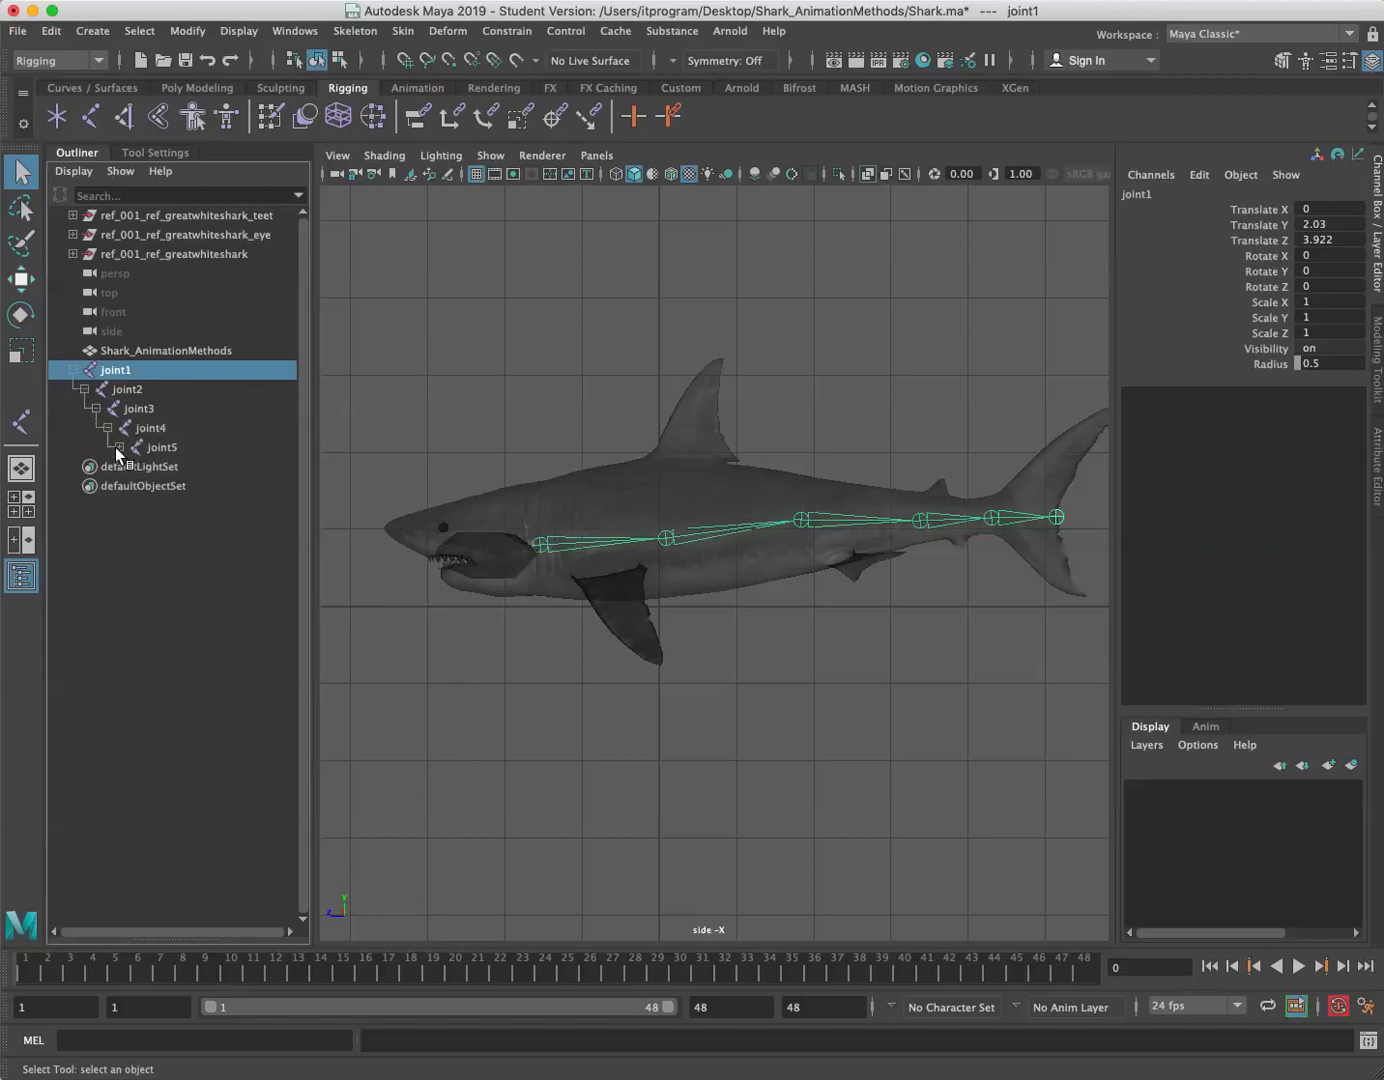
click(117, 446)
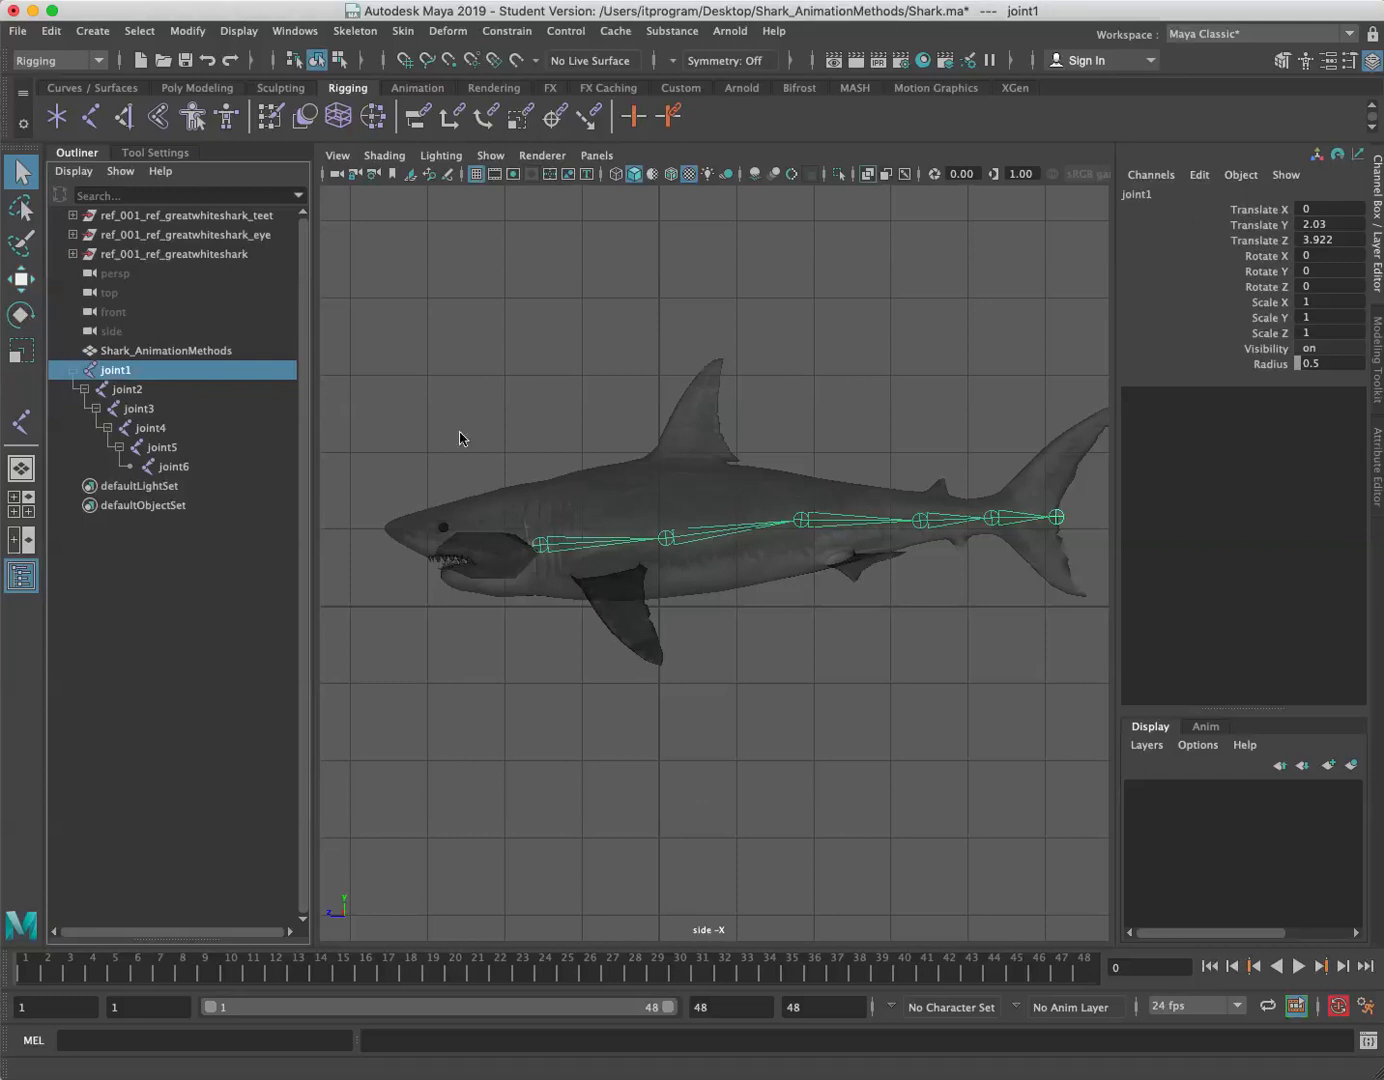
- Try rotating the root joint joint1 in the perspective view seen from above, and undo the rotation
click(18, 469)
alt+drag(616, 643, 817, 726)
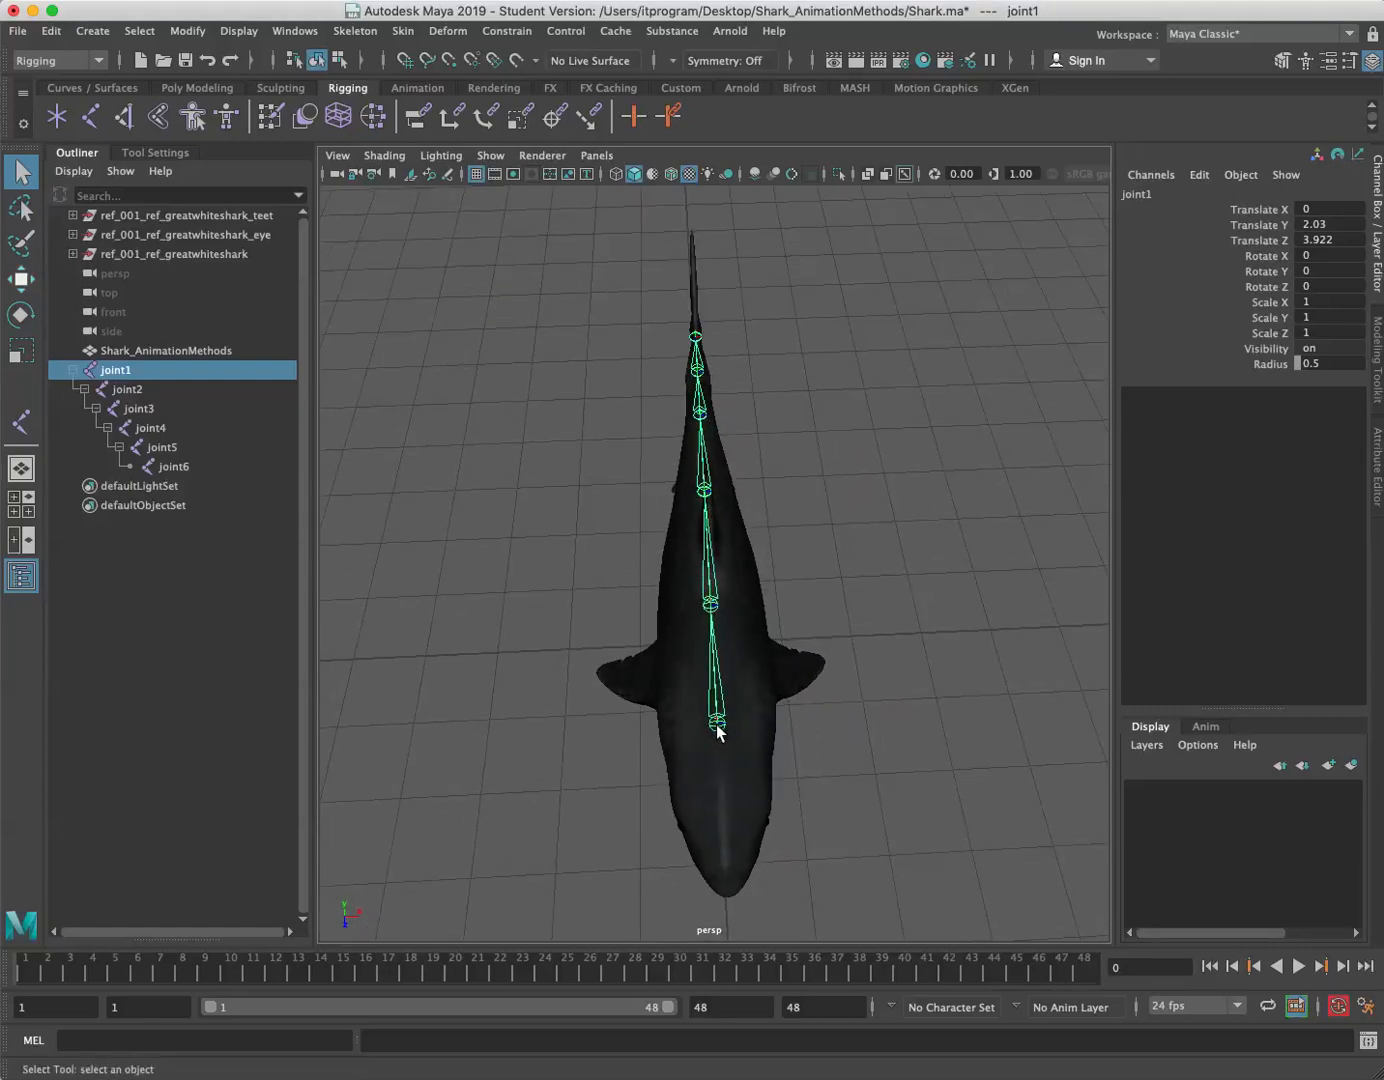
key(e)
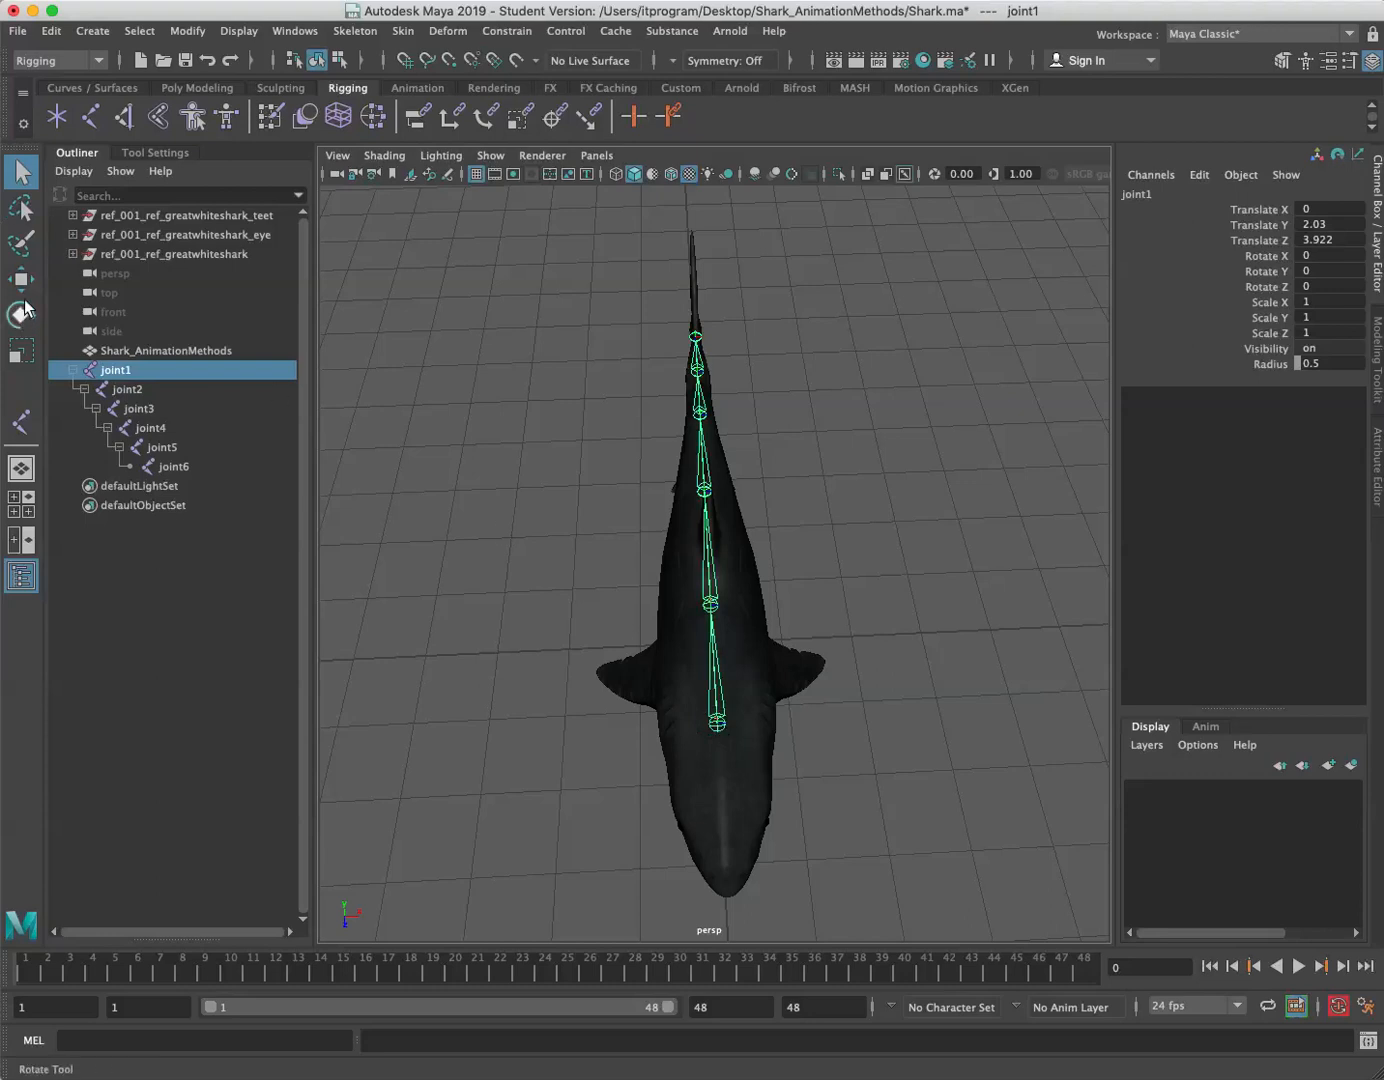
mouse_move(765, 739)
mouse_down()
mouse_move(742, 773)
mouse_move(781, 744)
mouse_up()
key(ctrl+z)
key(ctrl+z)
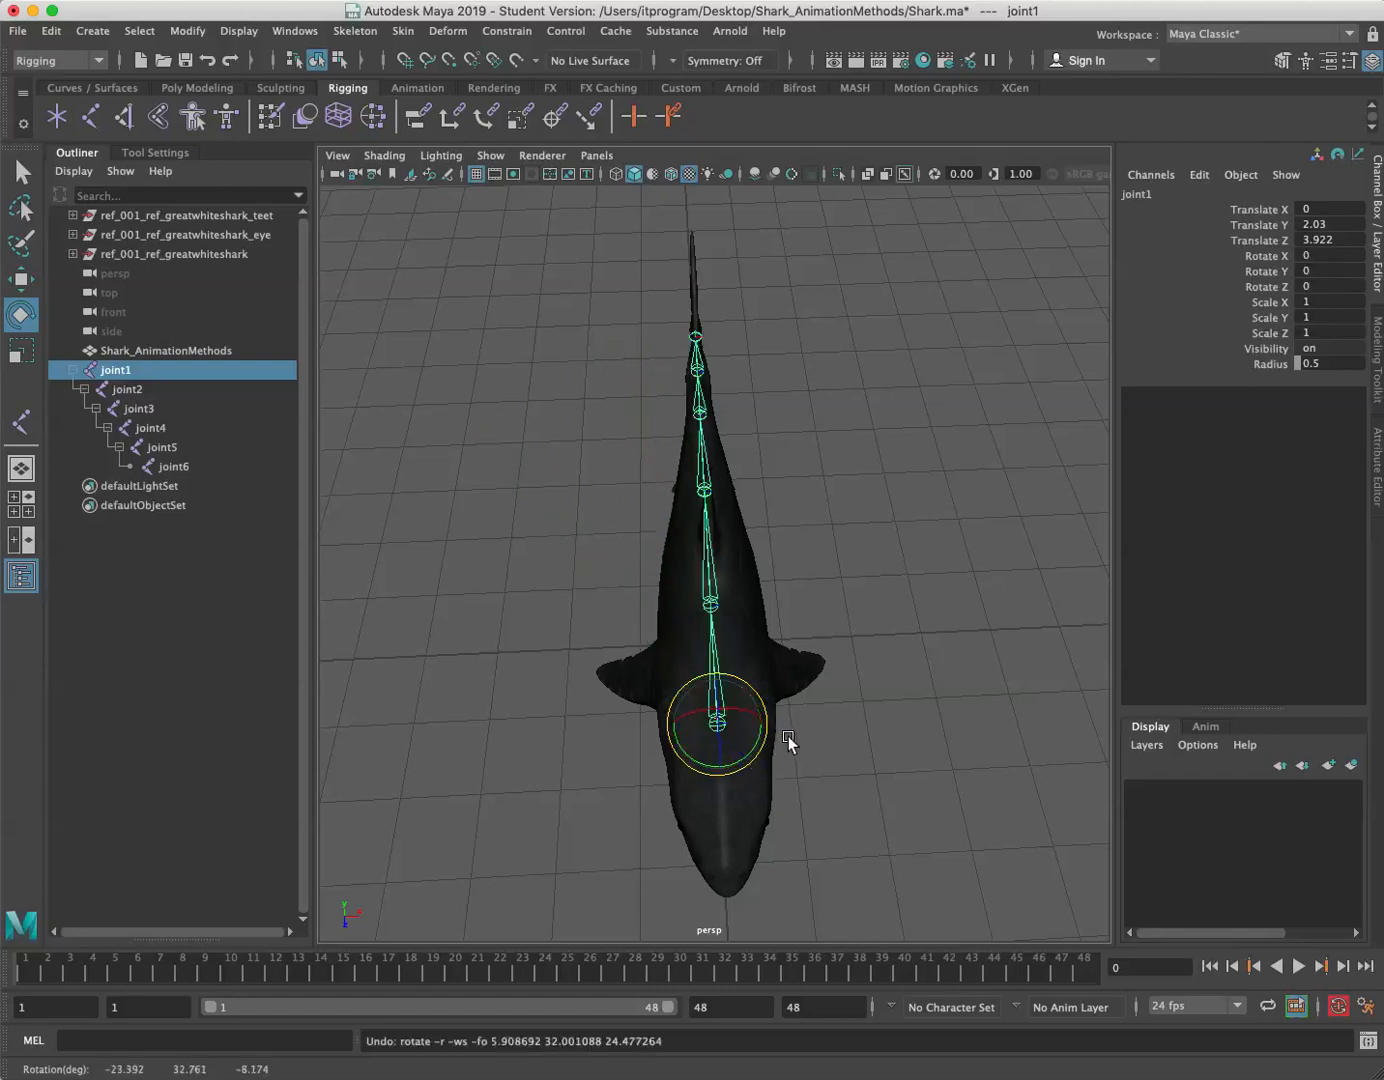
- Try rotating joint4 near the tail about its Y axis by about 3.5 degrees, and undo the rotation
click(699, 412)
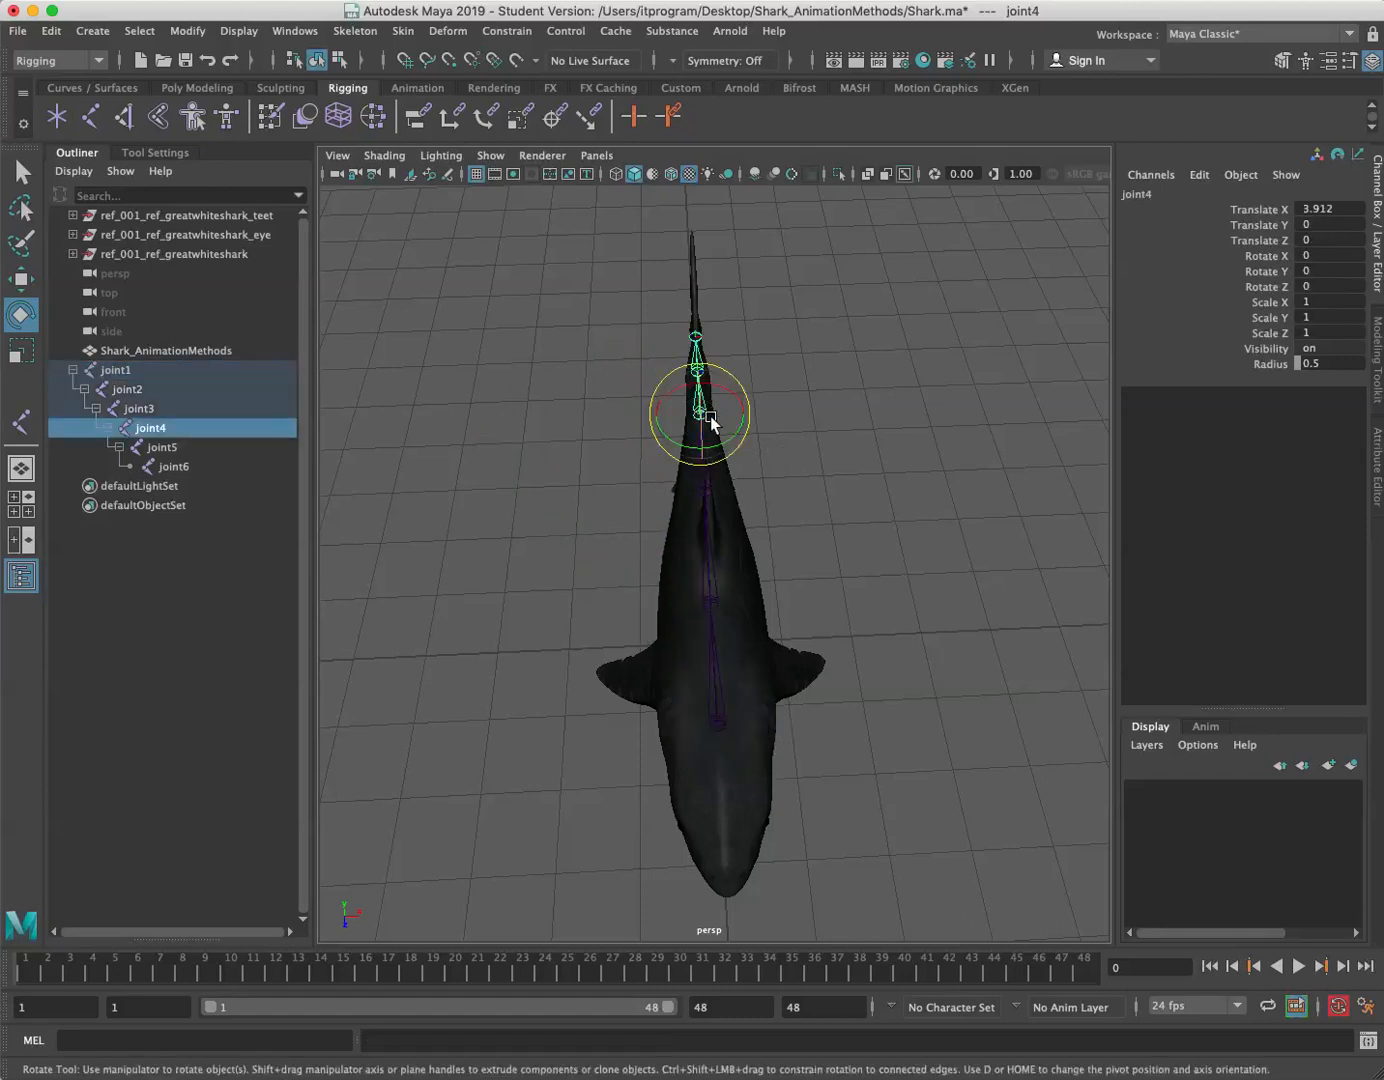
mouse_move(739, 425)
mouse_down()
mouse_move(729, 430)
mouse_move(744, 398)
mouse_move(742, 429)
mouse_up()
key(z)
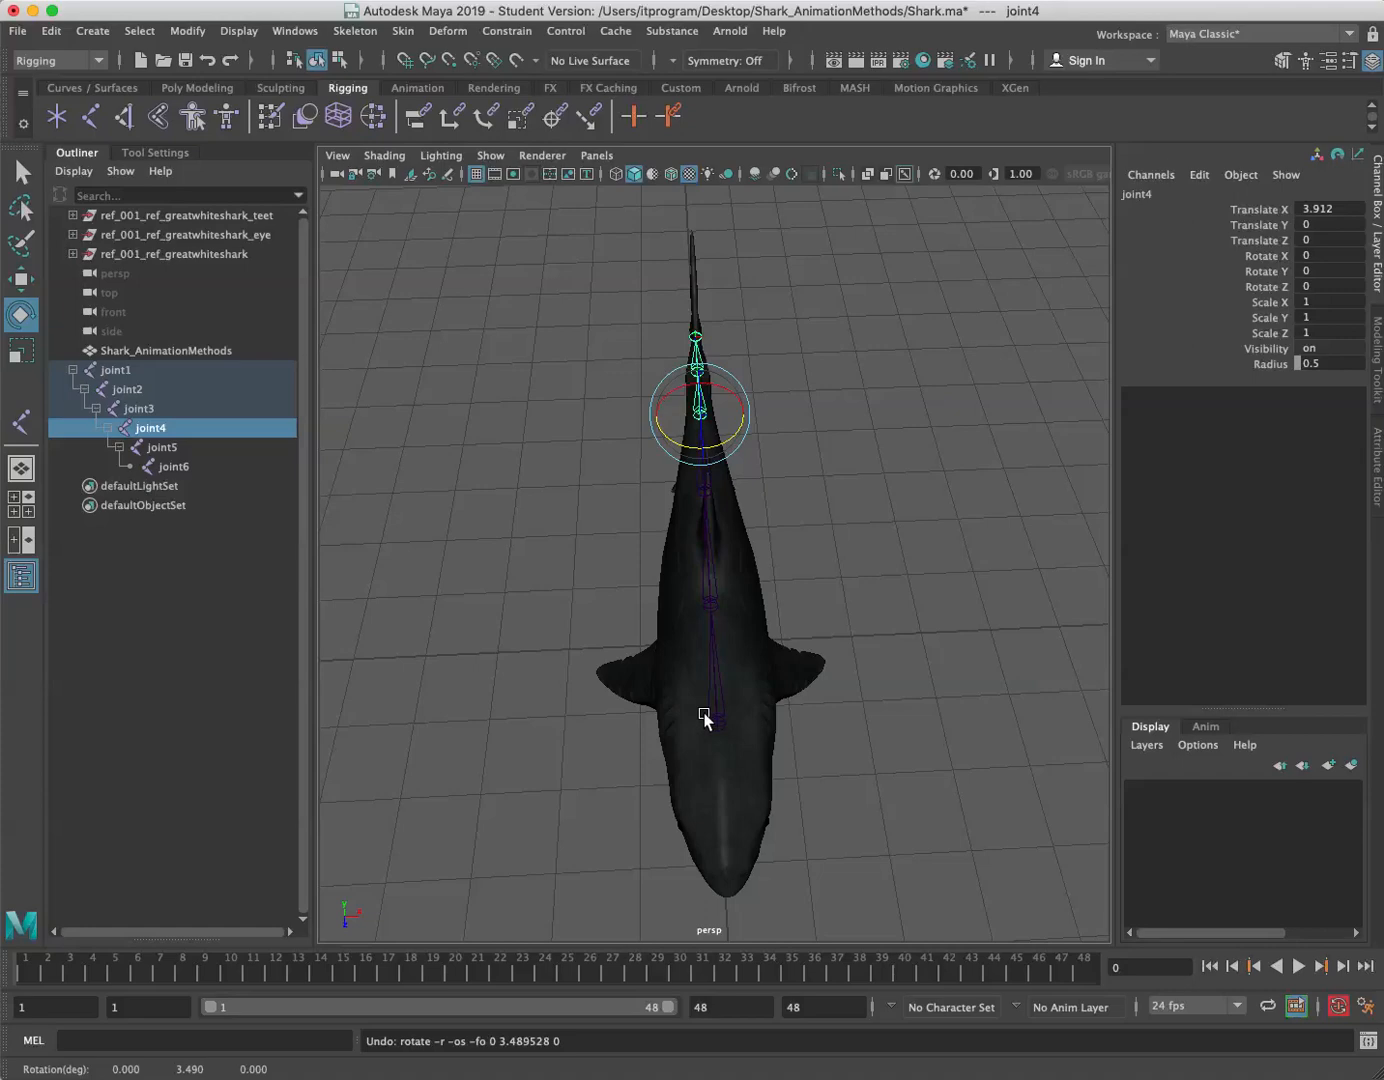
- Select the whole joint hierarchy from joint1 to joint6 and run Orient Joint on it with the existing settings
alt+drag(898, 752, 812, 679)
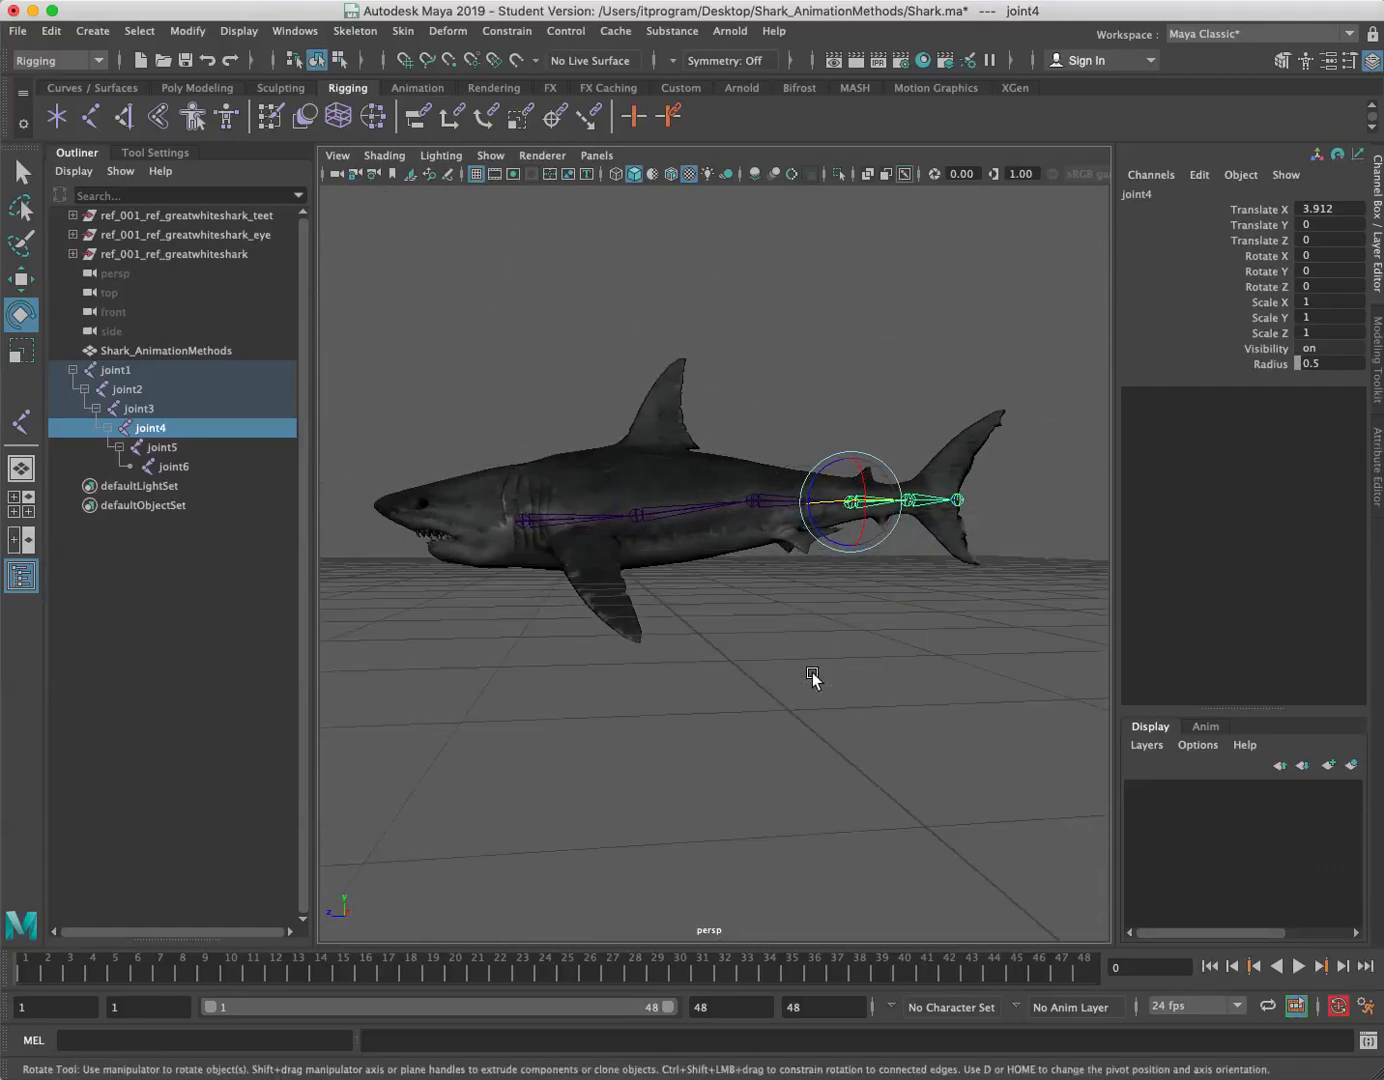
scroll(816, 659, up, 5)
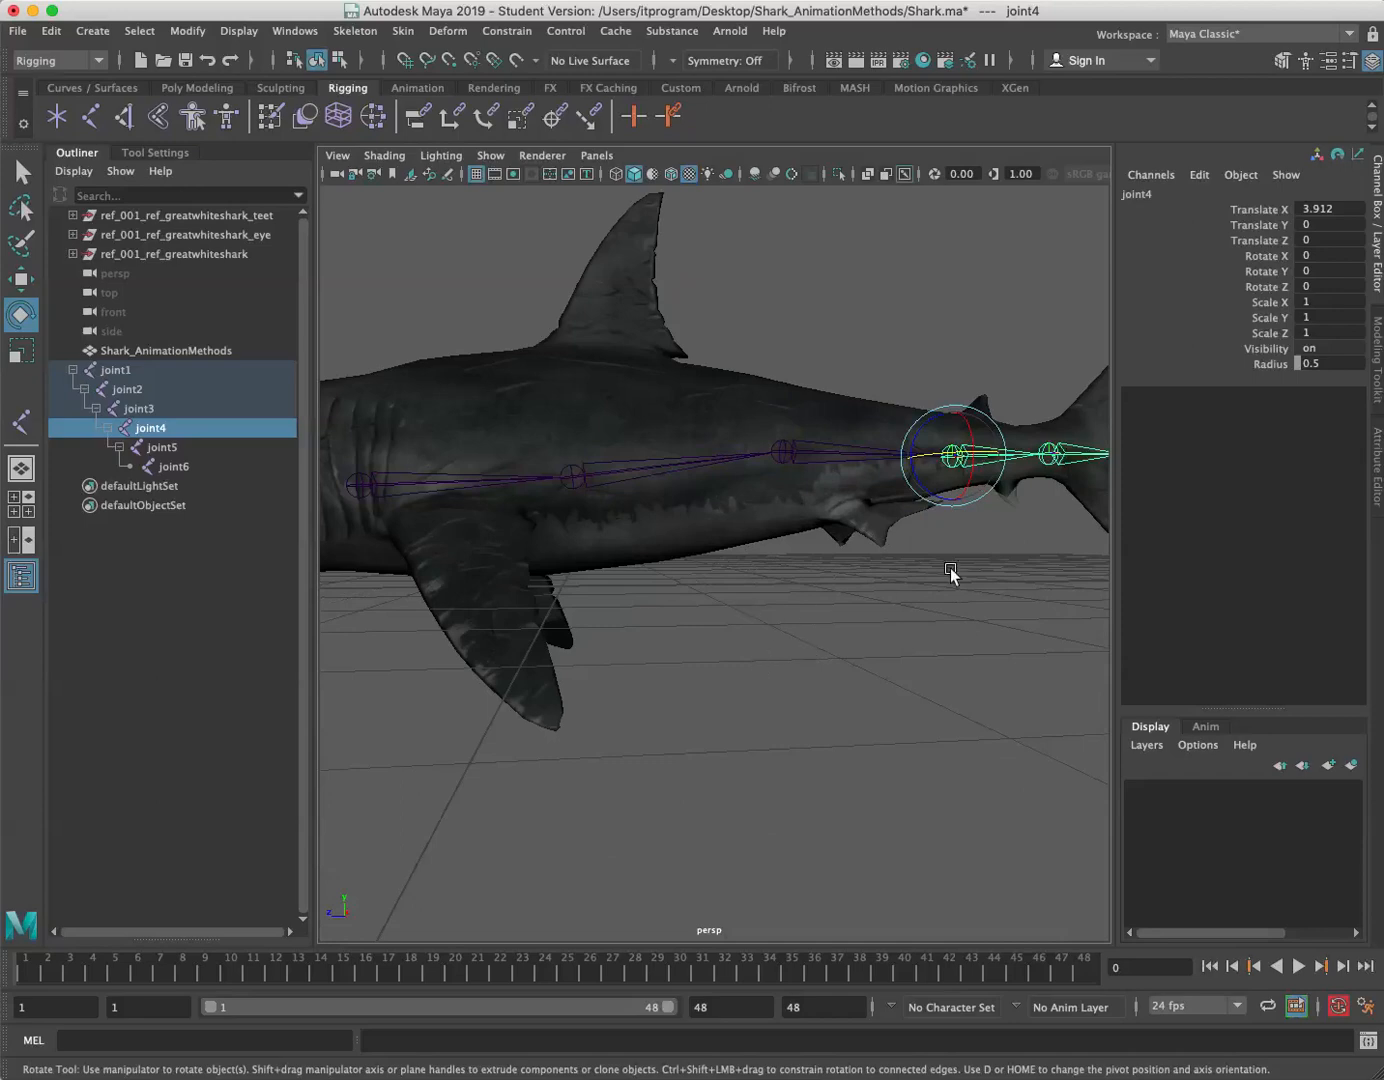
click(362, 485)
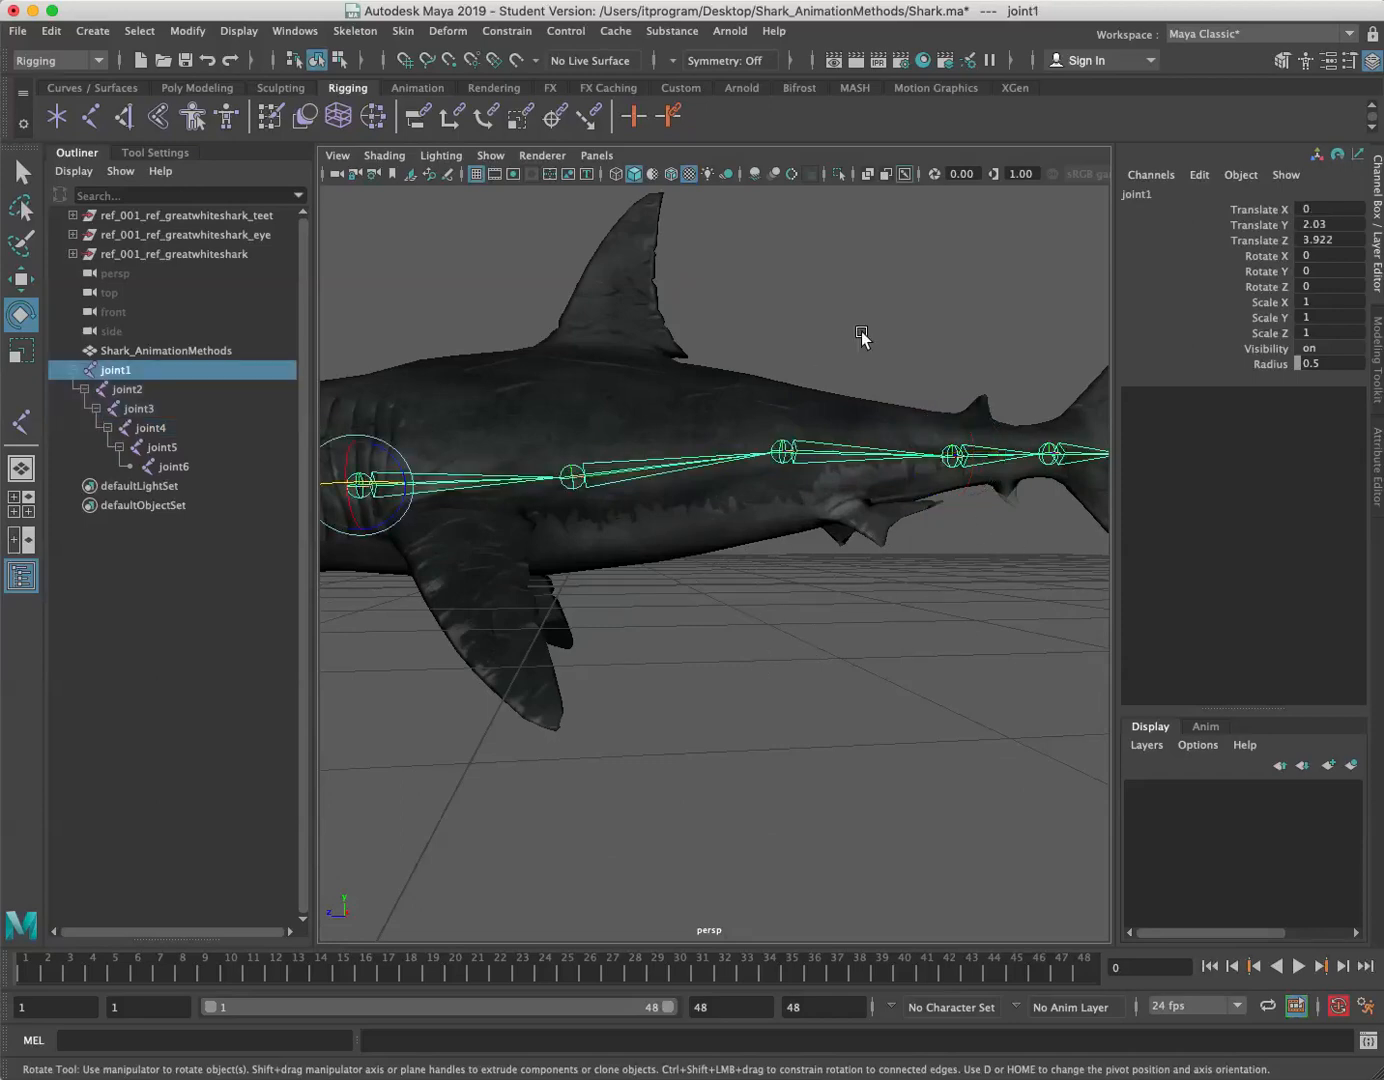
right_drag(366, 500, 367, 671)
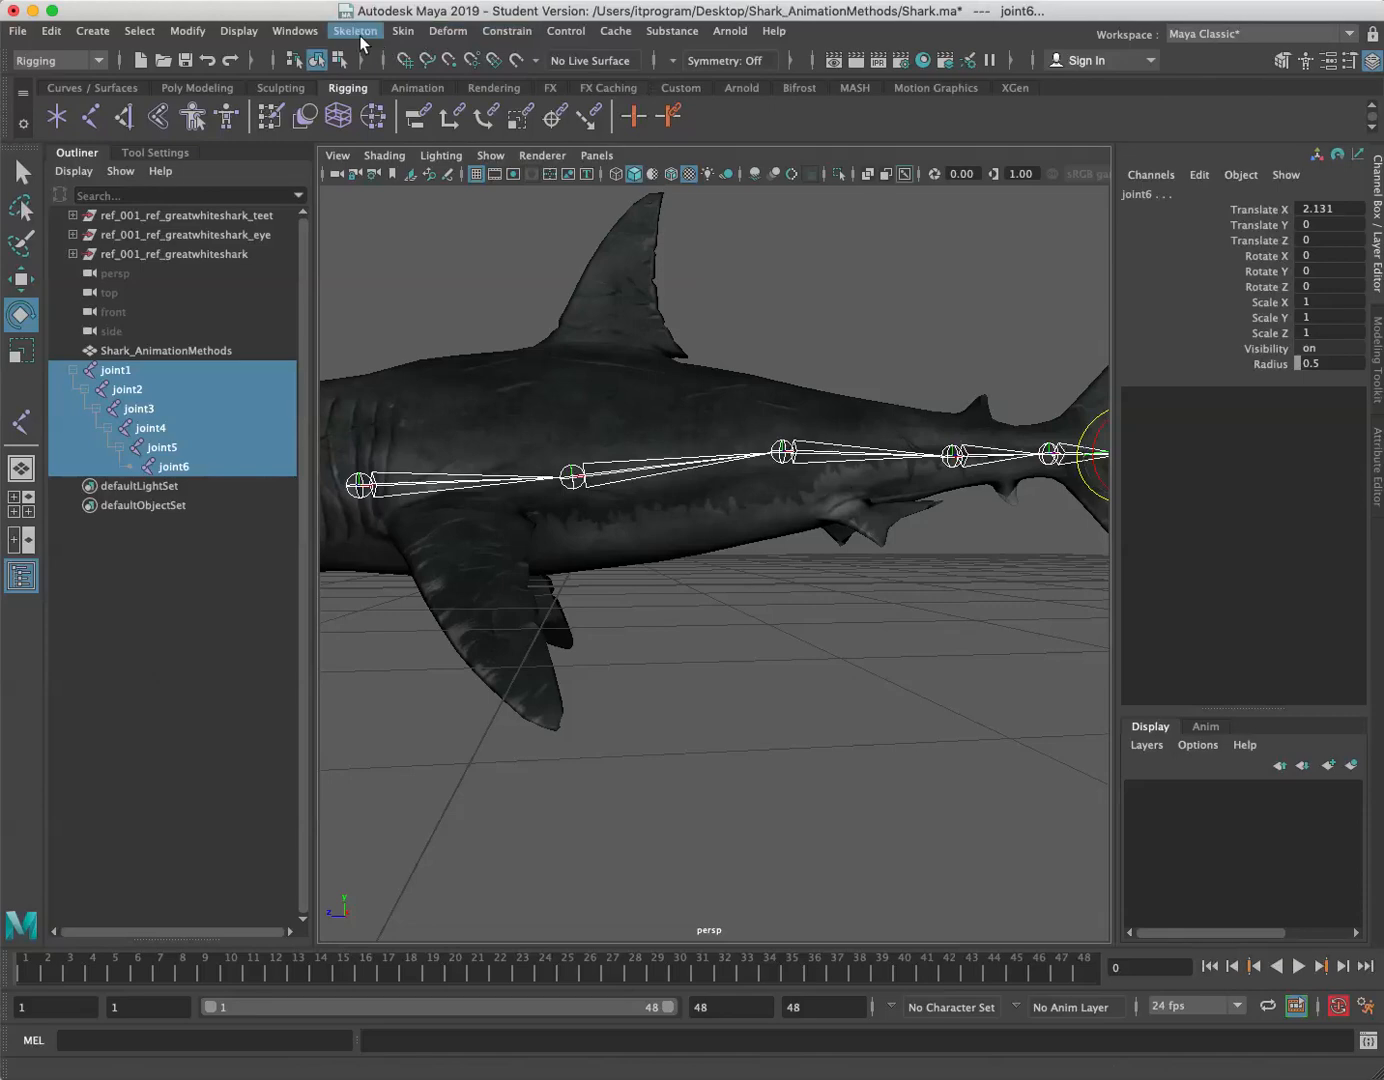
click(360, 35)
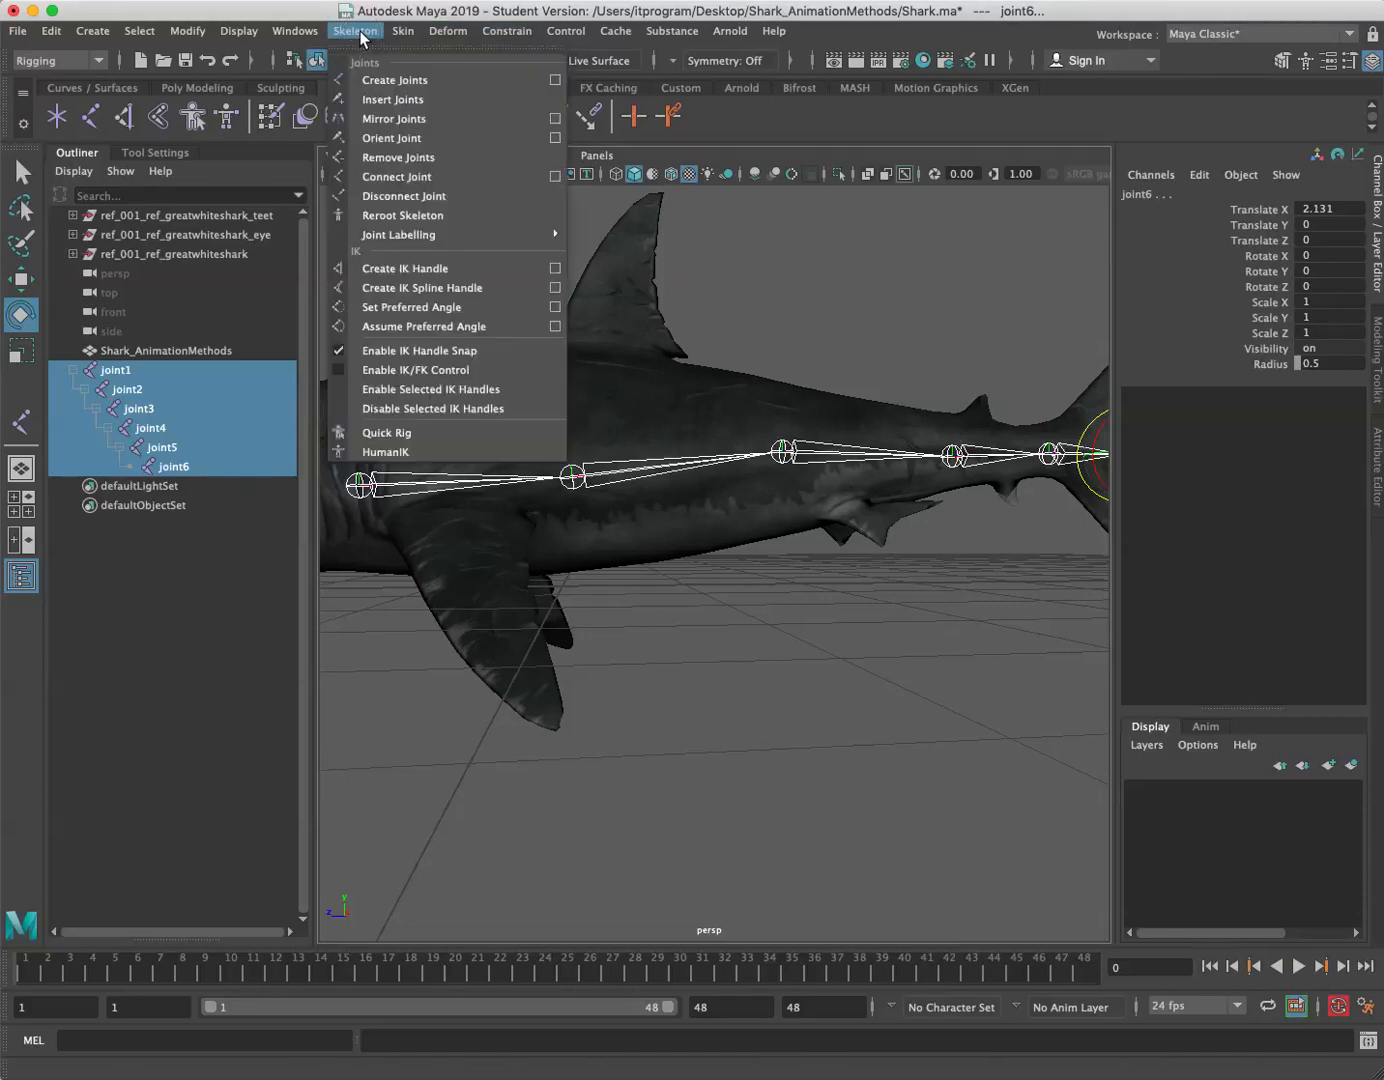
click(393, 143)
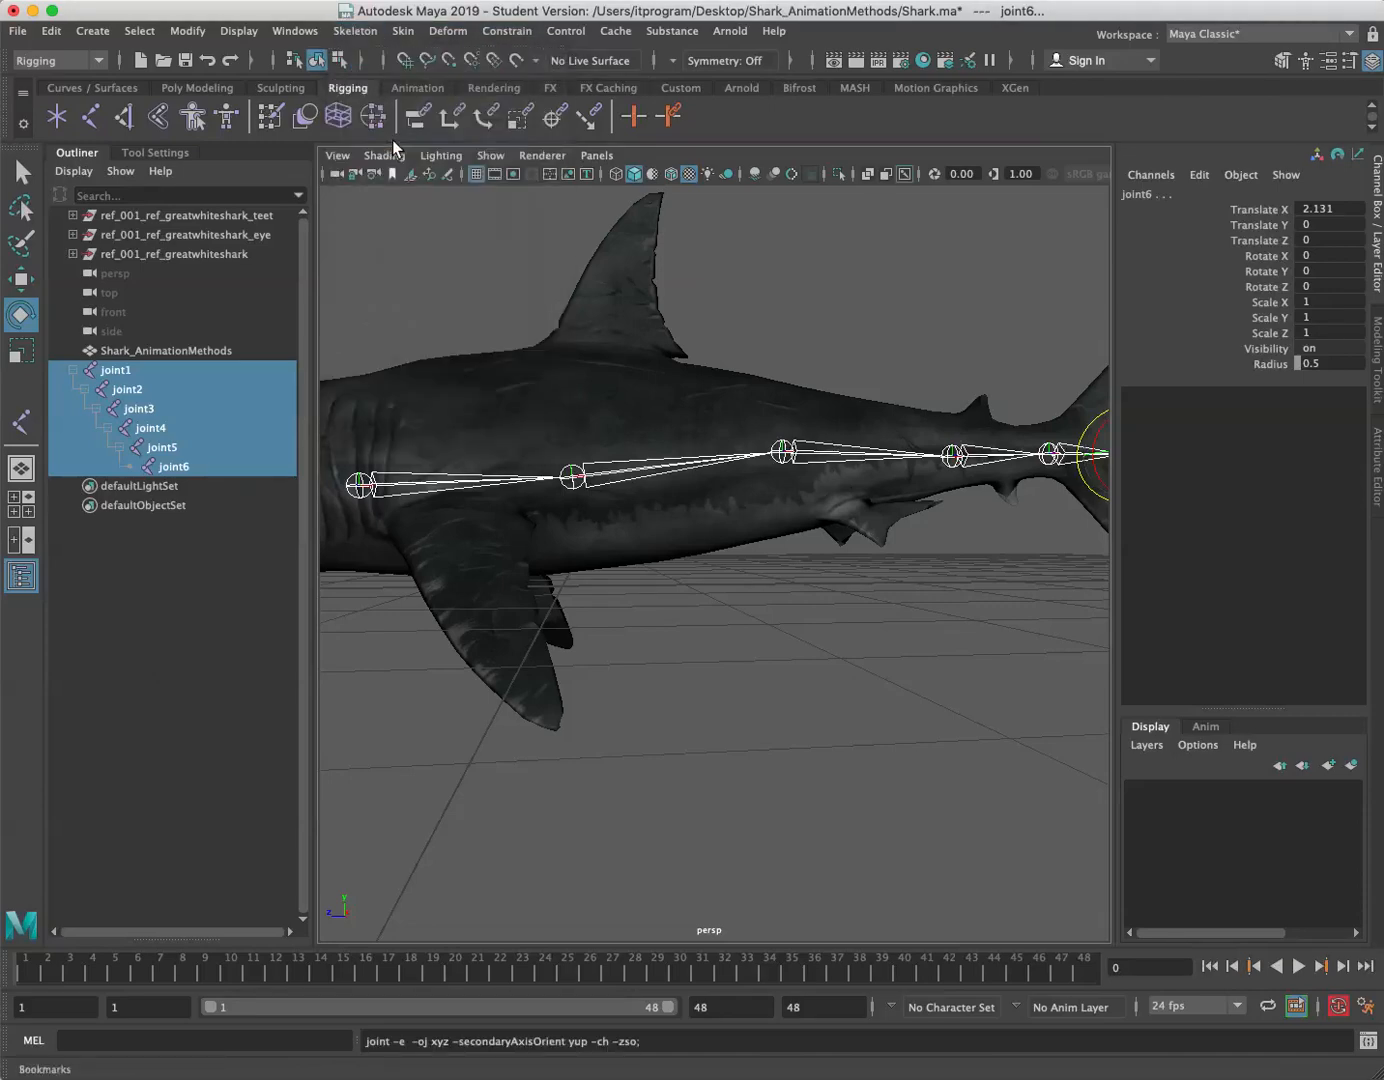
- Review the Orient Joint options against the joint axes along the shark's body, and close the options without applying them again
click(369, 30)
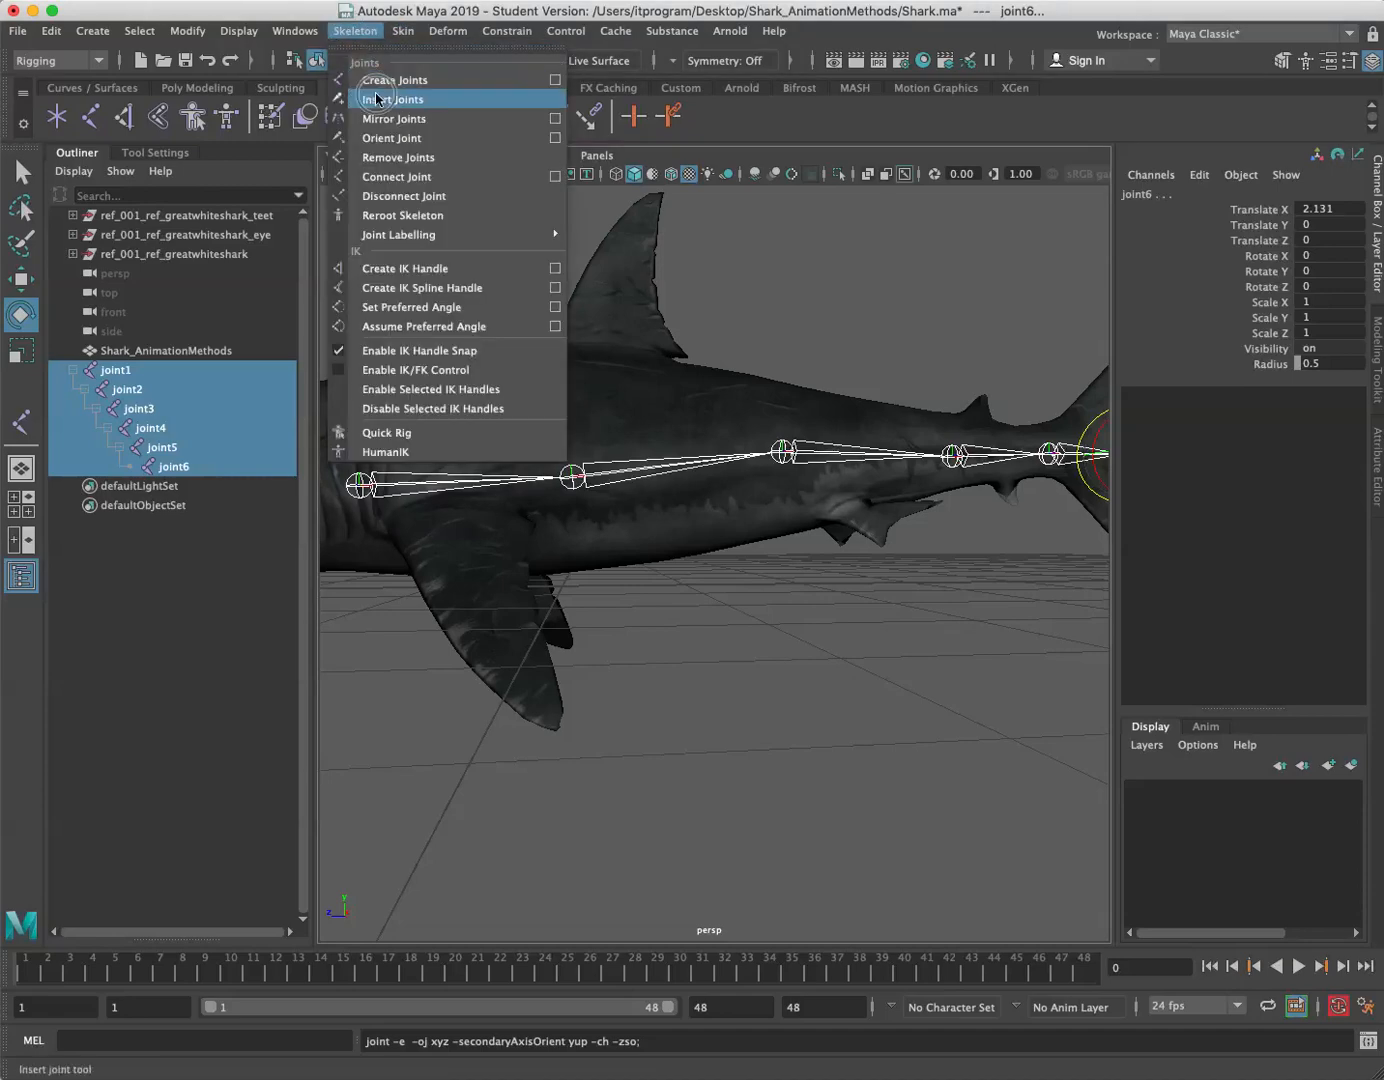
click(554, 137)
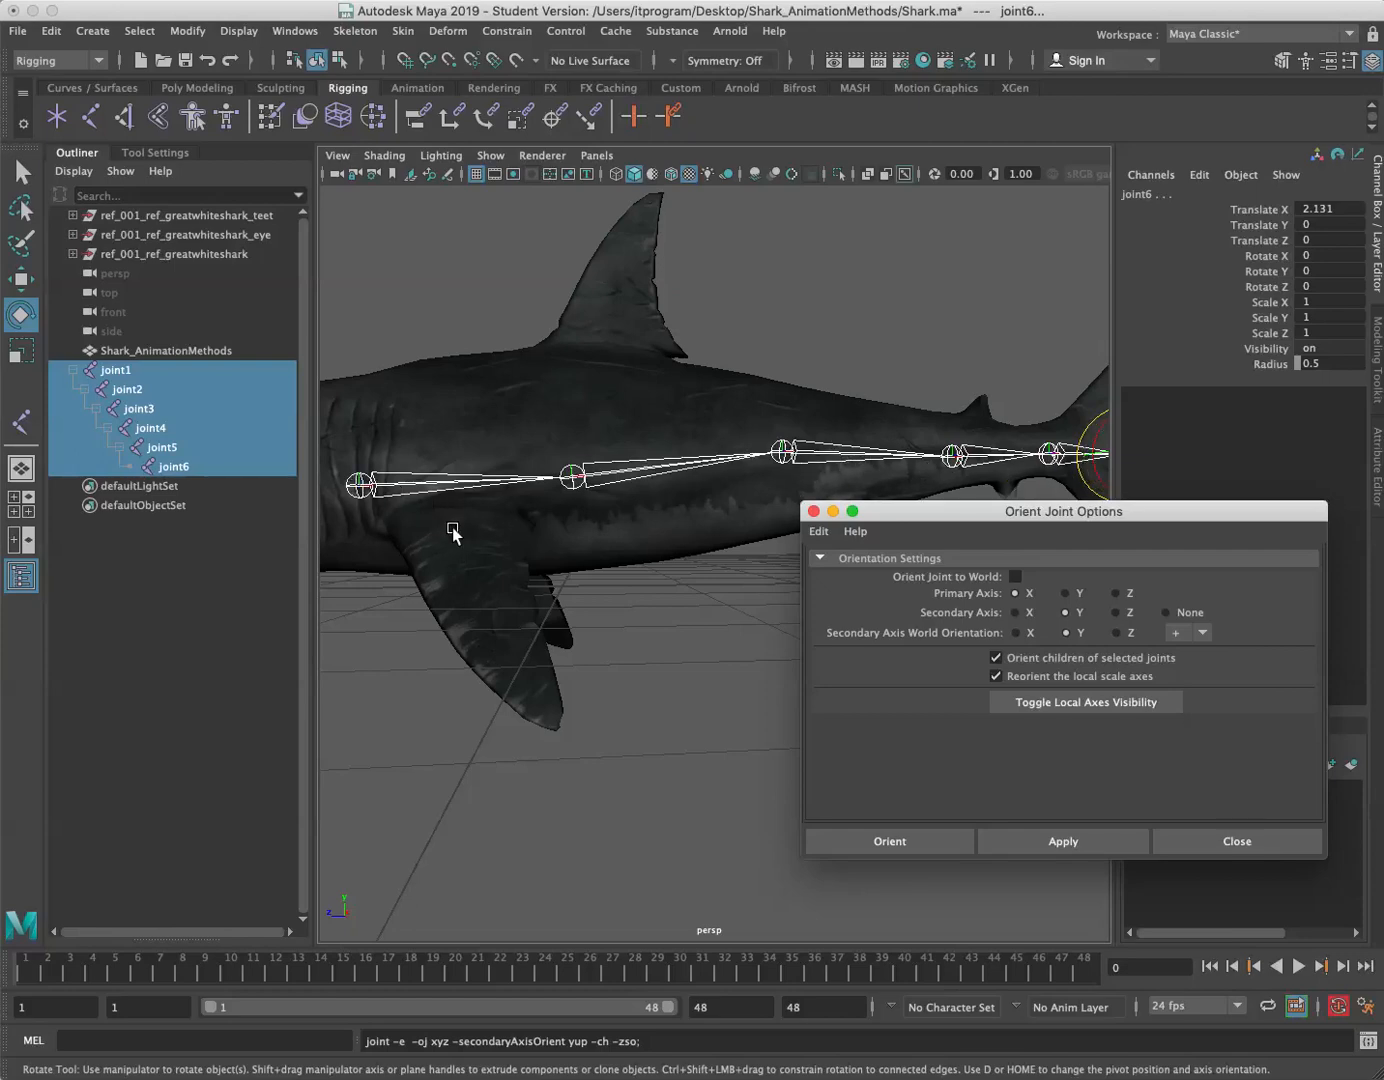
scroll(542, 536, up, 3)
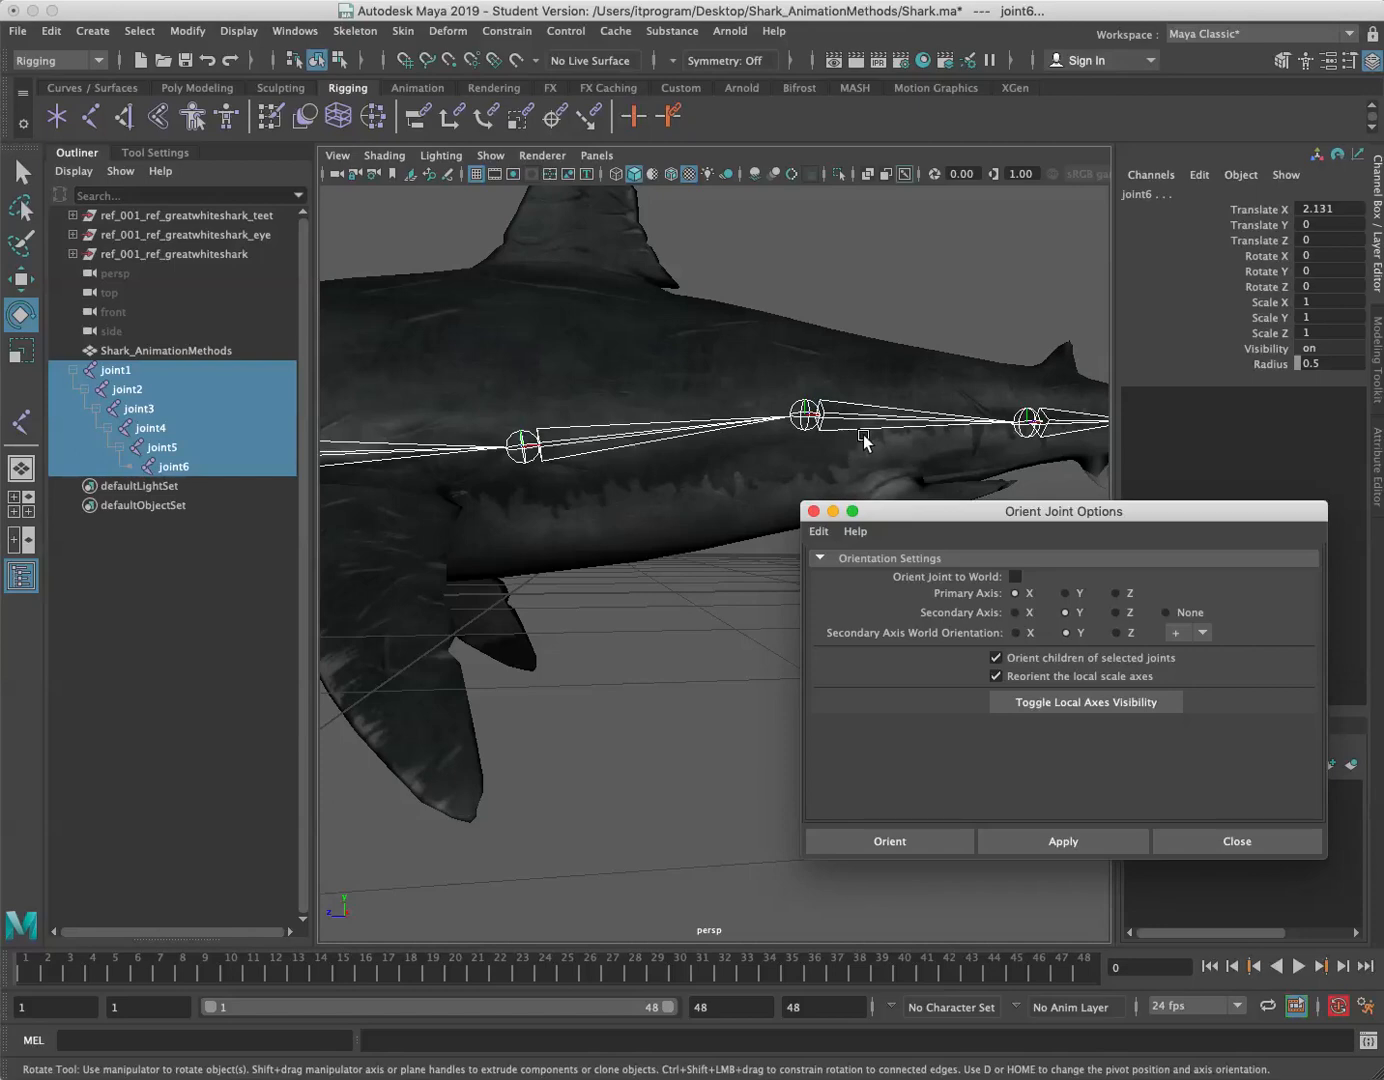
alt+drag(862, 436, 475, 395)
alt+middle_drag(474, 394, 1204, 393)
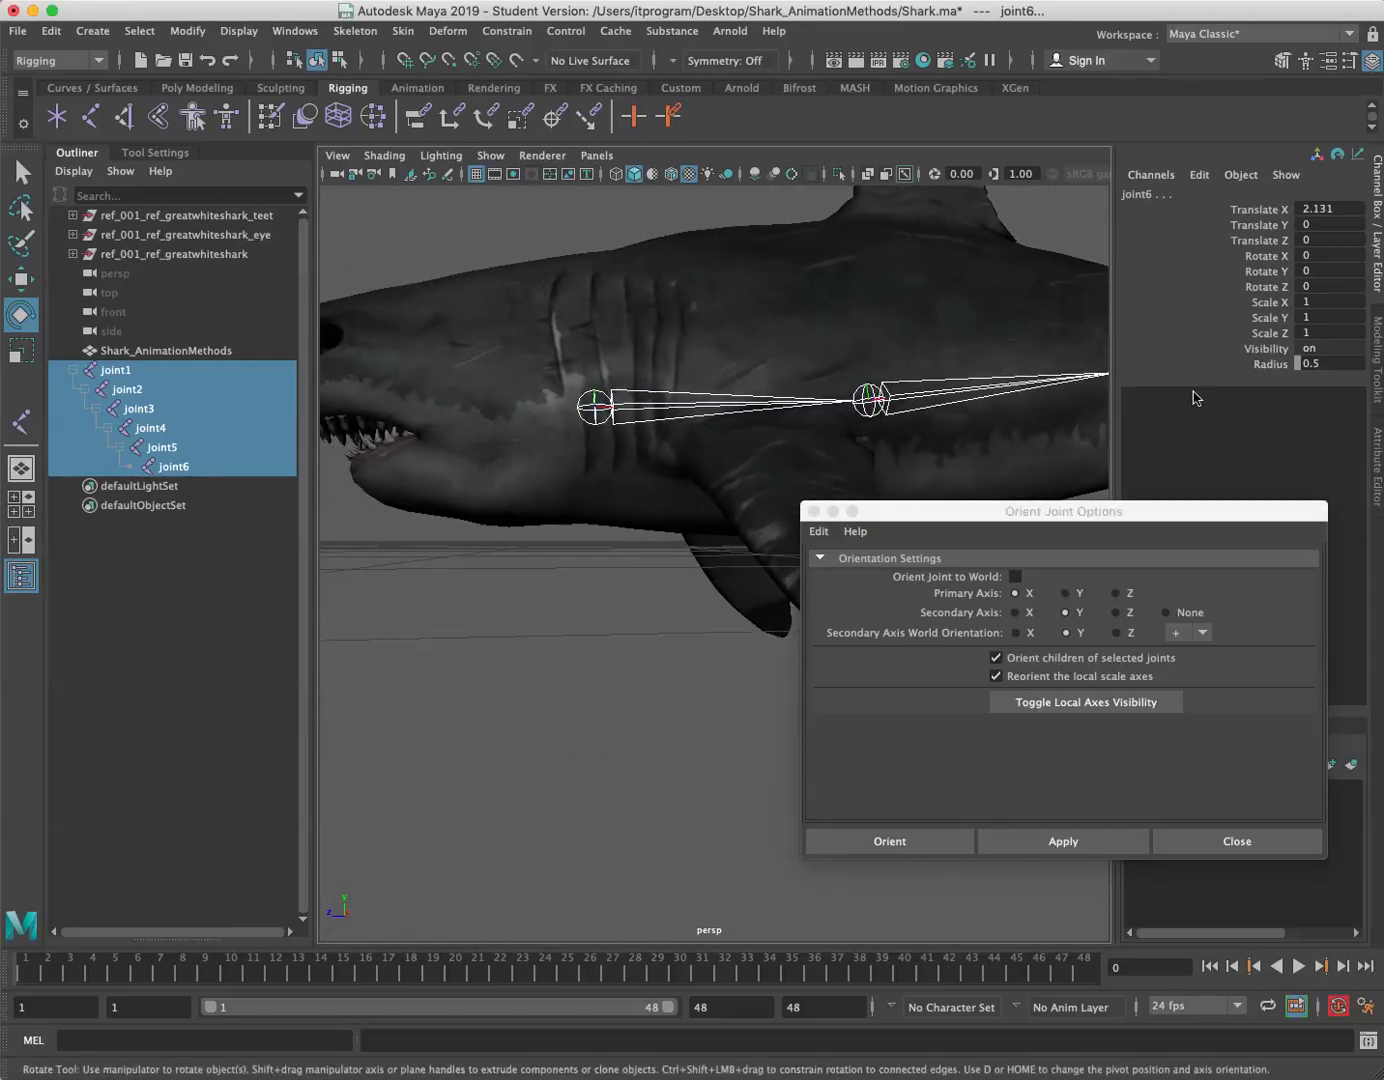
click(814, 513)
scroll(776, 485, down, 4)
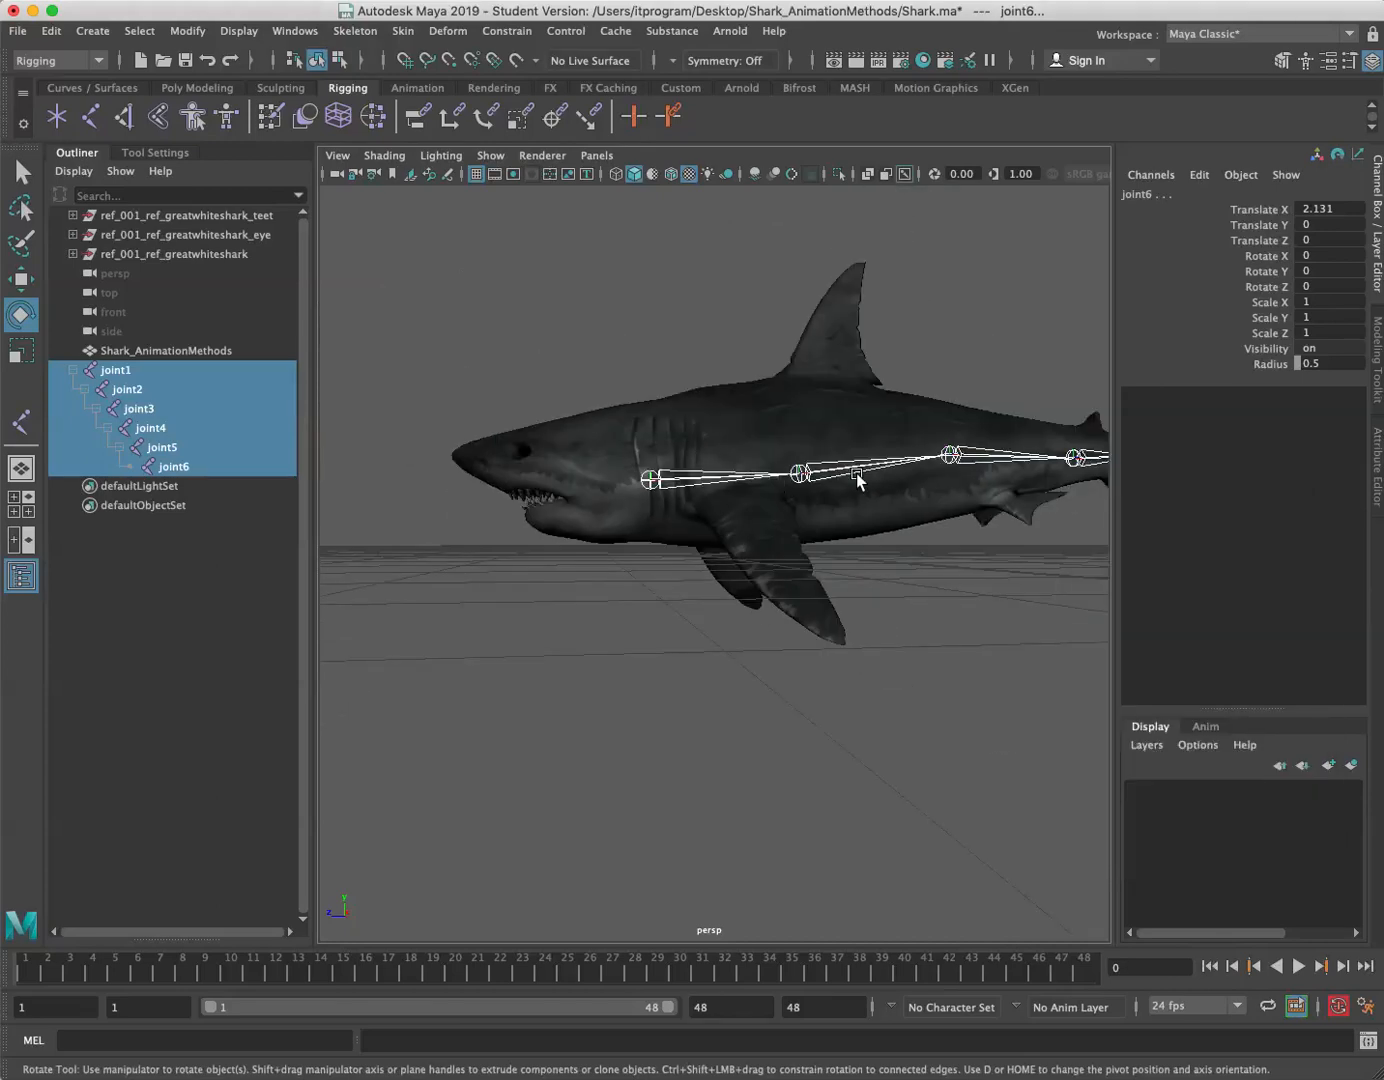